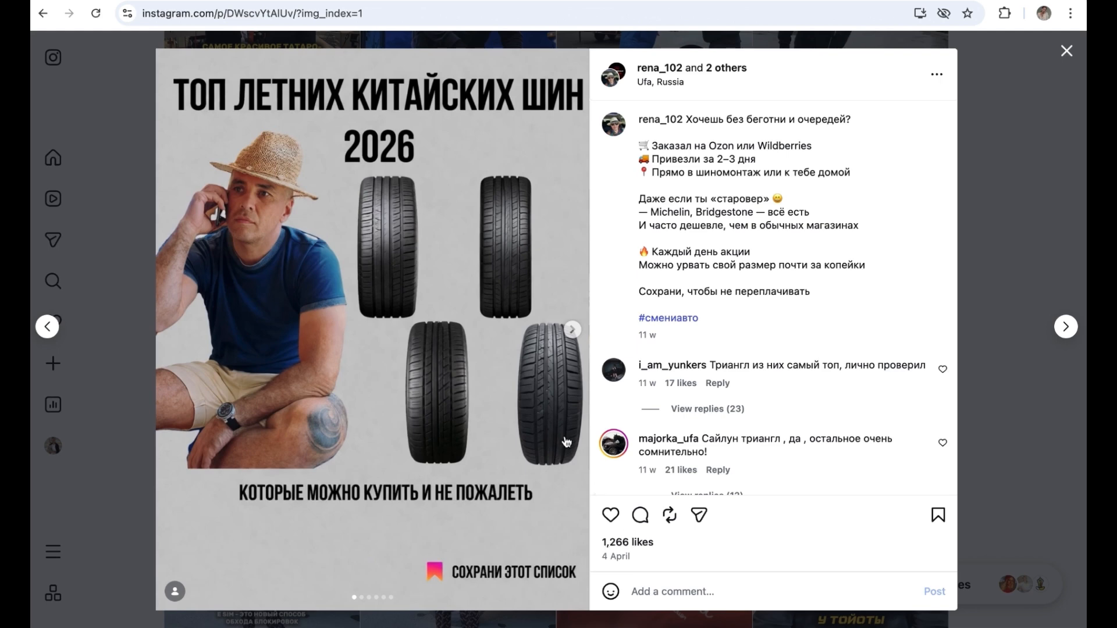
# Step: Browse the slides of the Chinese summer tyres carousel post and read through its caption comments
pyautogui.click(573, 330)
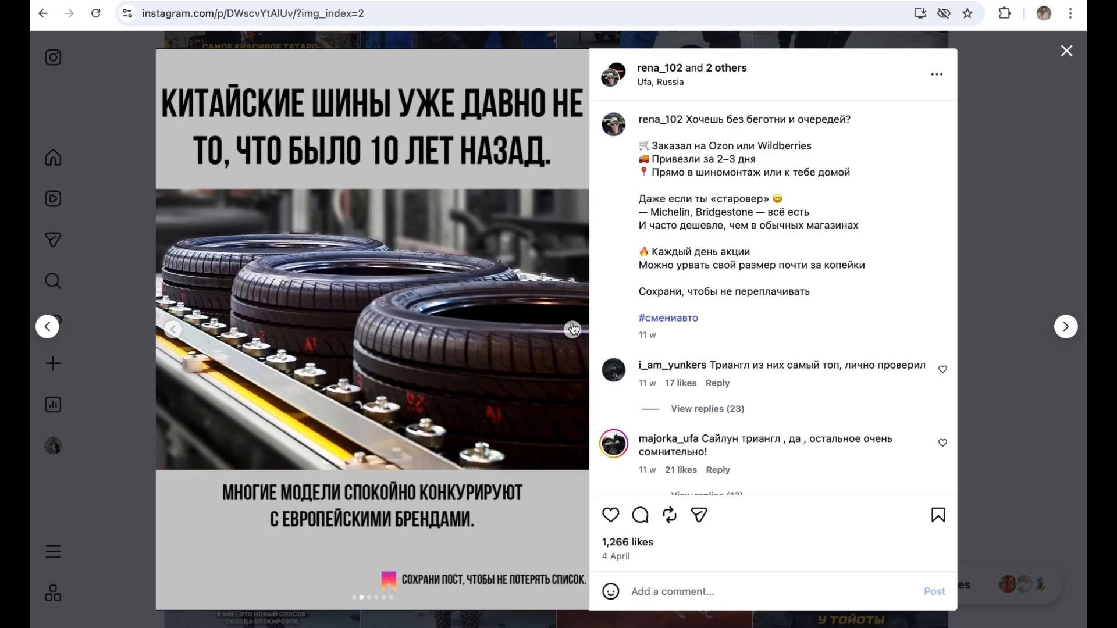
pyautogui.click(572, 329)
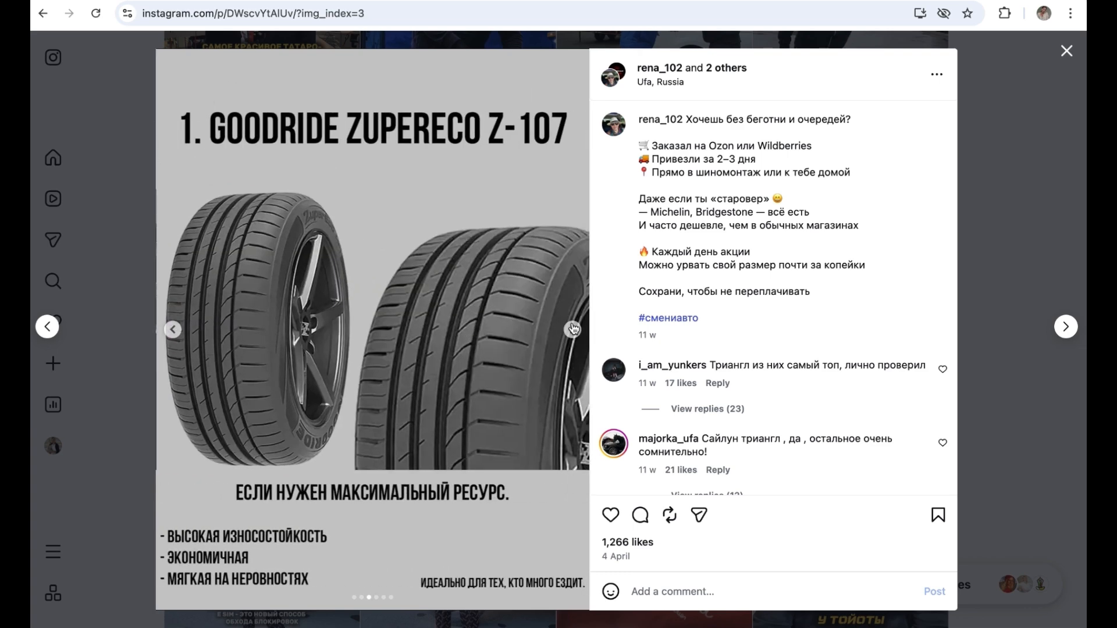
pyautogui.click(573, 329)
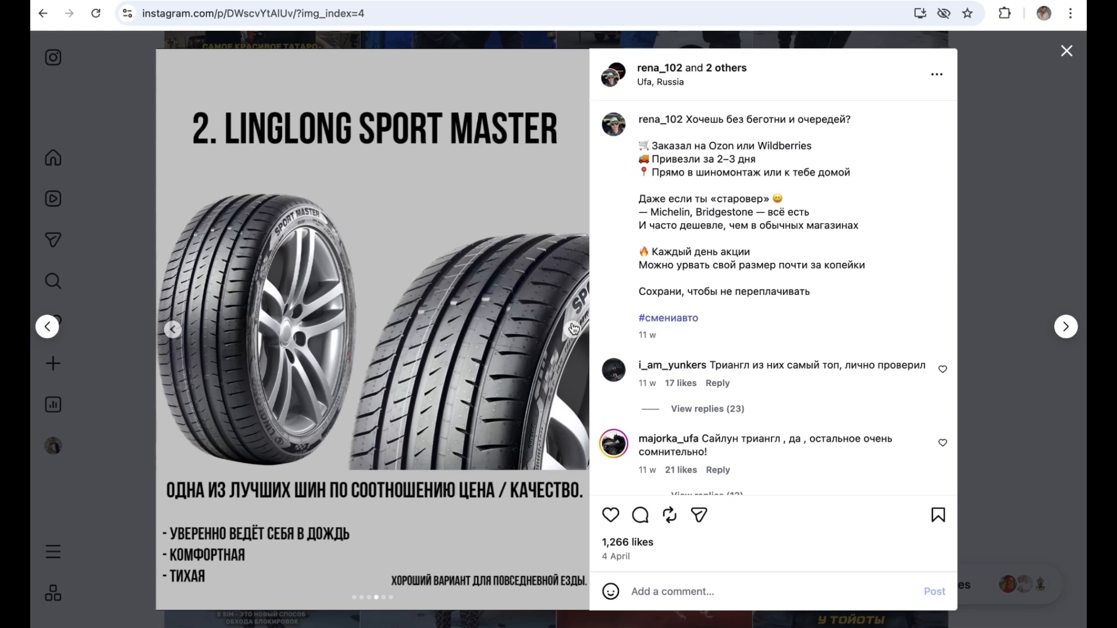
pyautogui.click(573, 329)
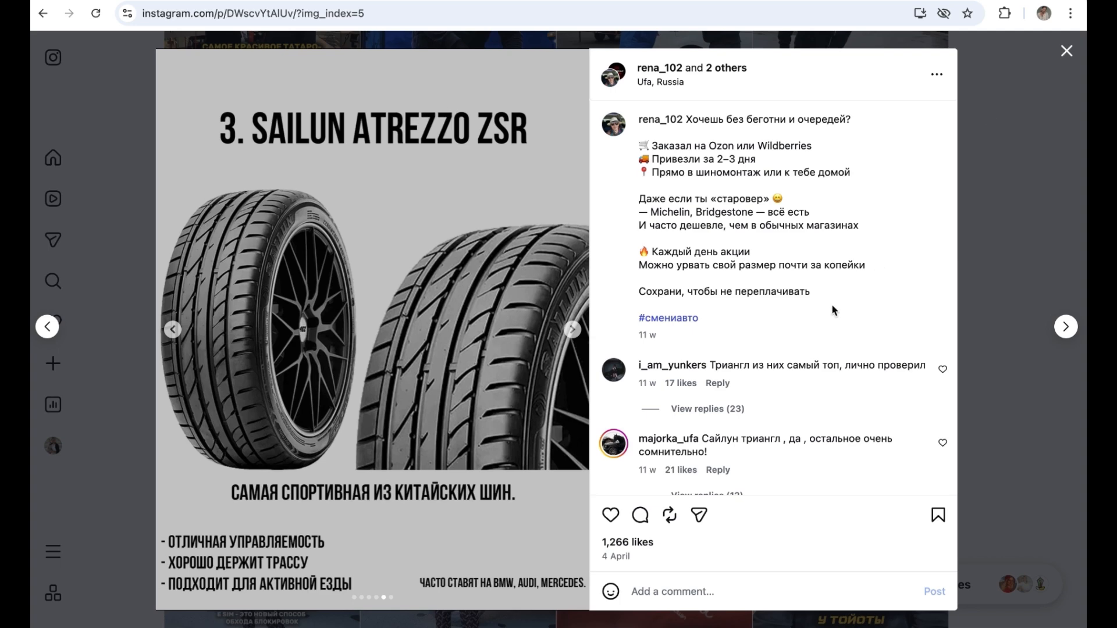
pyautogui.scroll(-5, 832, 305)
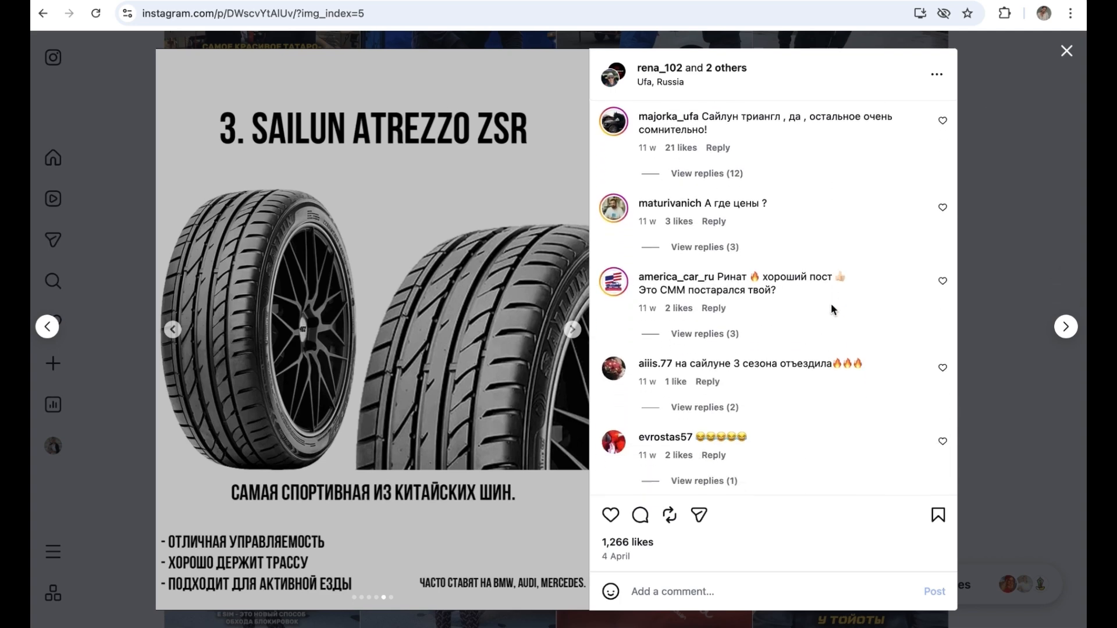
pyautogui.scroll(-7, 831, 305)
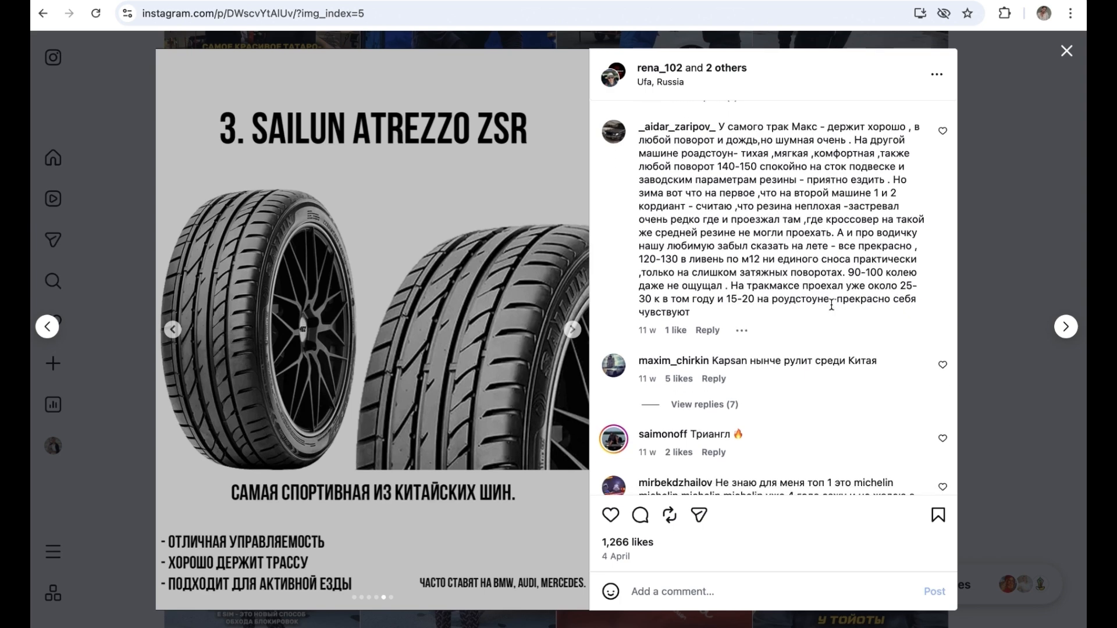
pyautogui.scroll(-6, 831, 305)
pyautogui.press('Right')
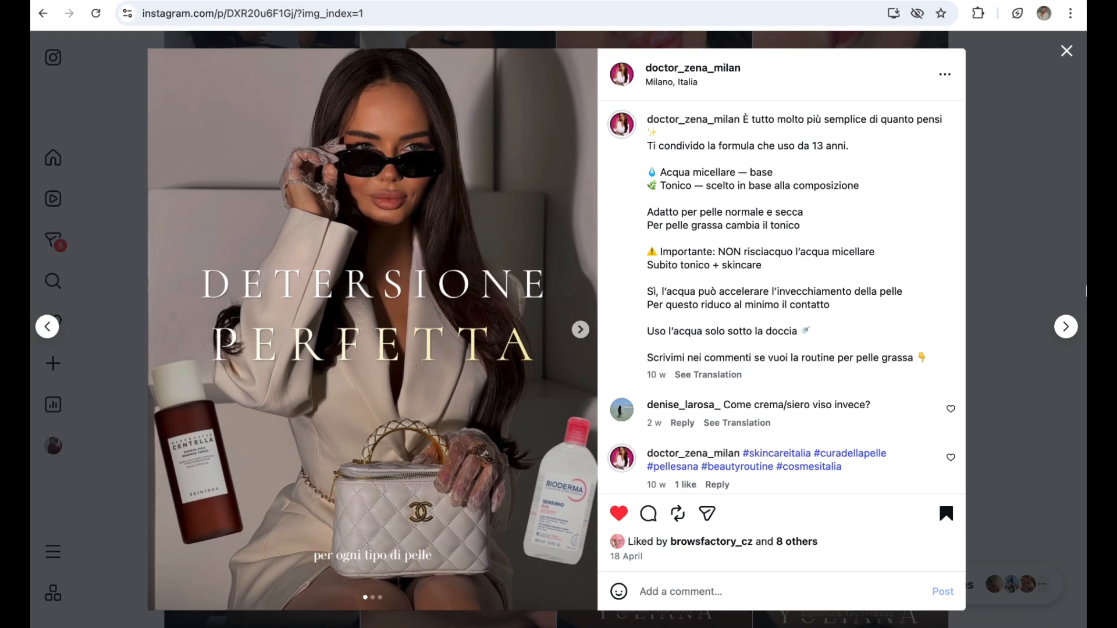
# Step: Look through the slides of the "Detersione perfetta" skincare carousel post
pyautogui.click(1066, 326)
pyautogui.click(579, 331)
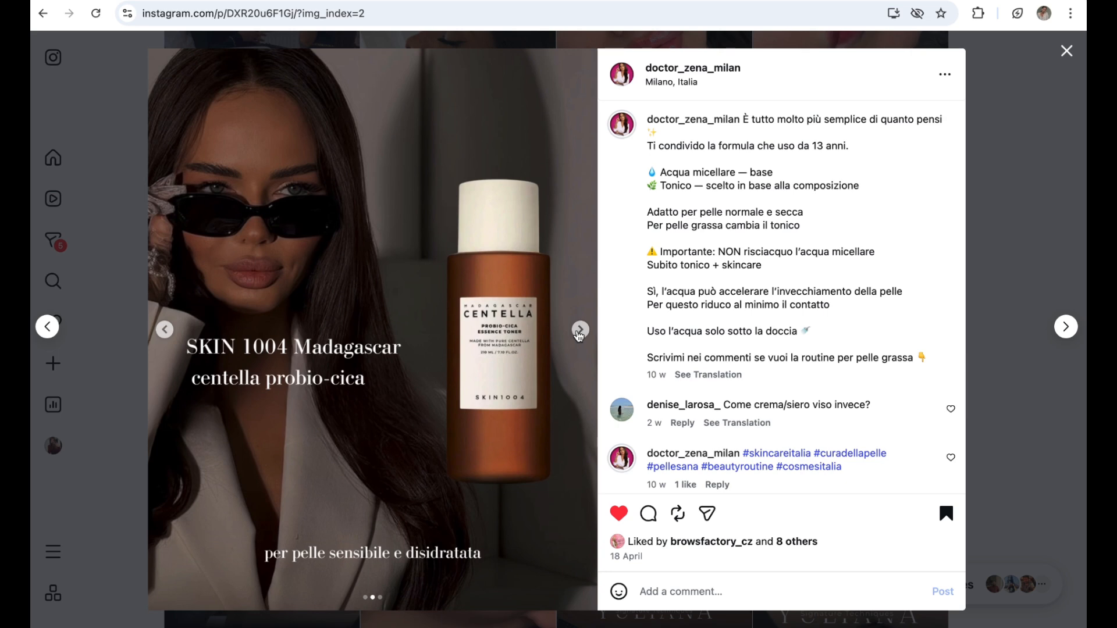
pyautogui.click(580, 331)
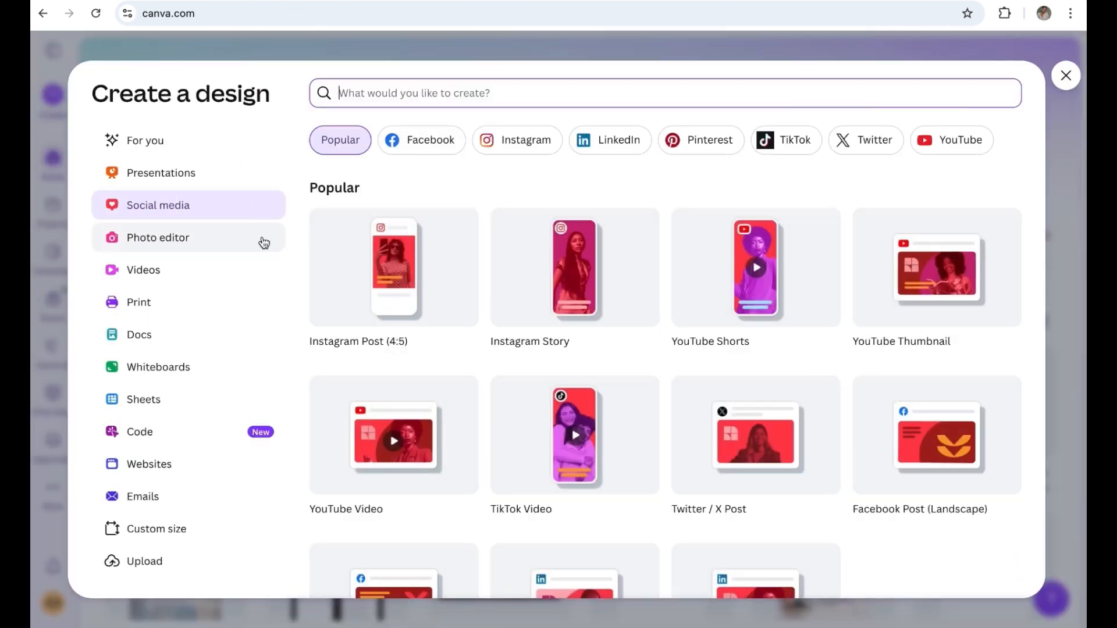
# Step: In Canva, create an Instagram Post (4:5) design and search its templates for "carousel instagram posts"
pyautogui.click(377, 270)
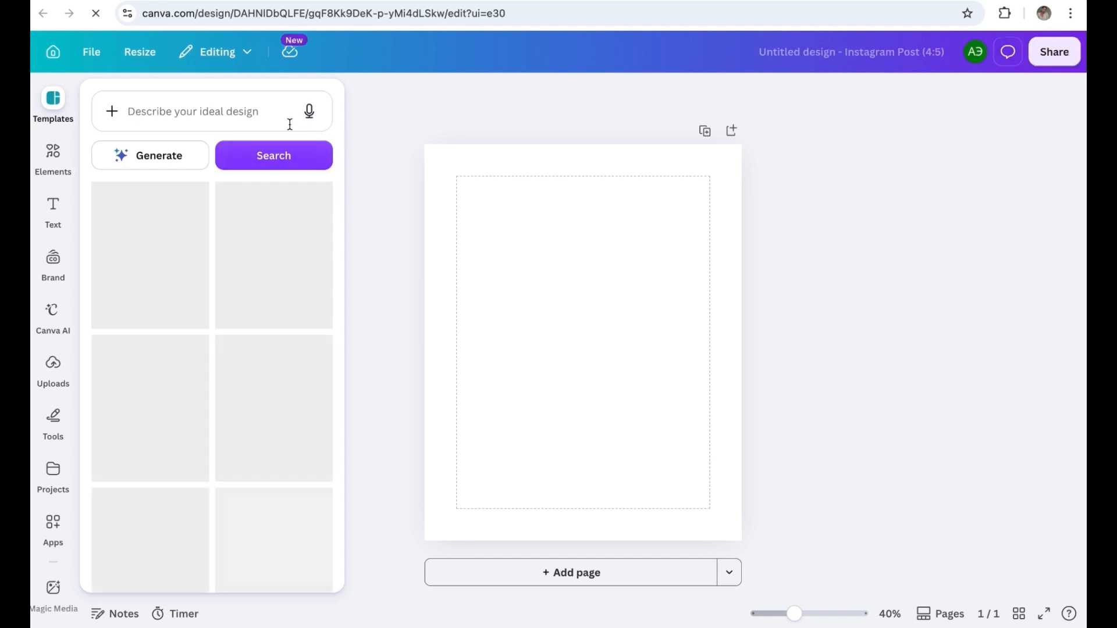
pyautogui.click(190, 100)
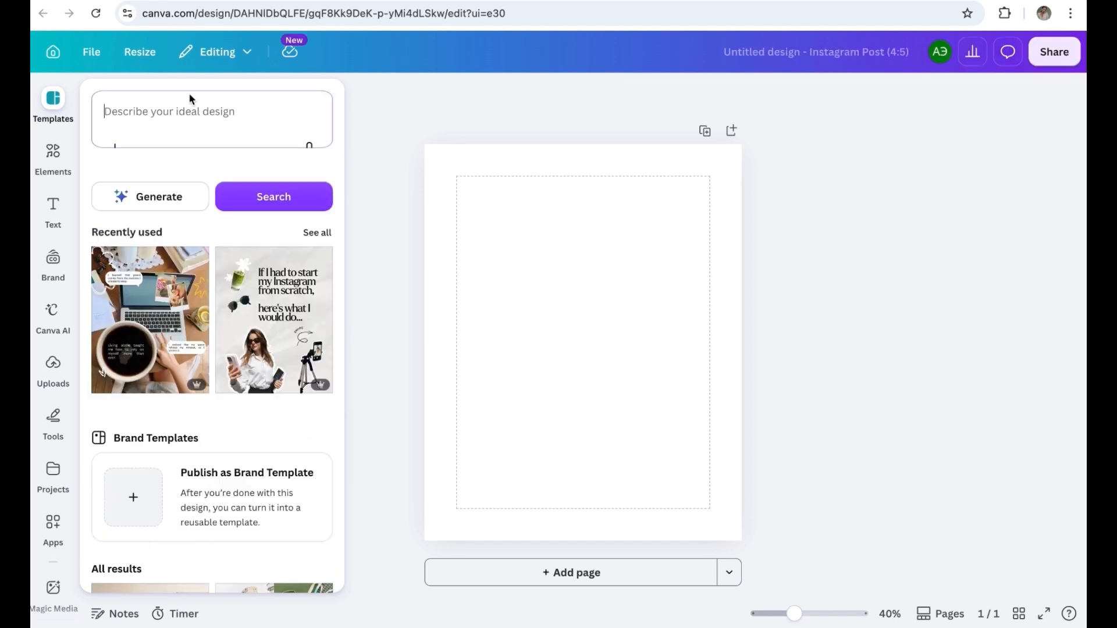
pyautogui.write('шт')
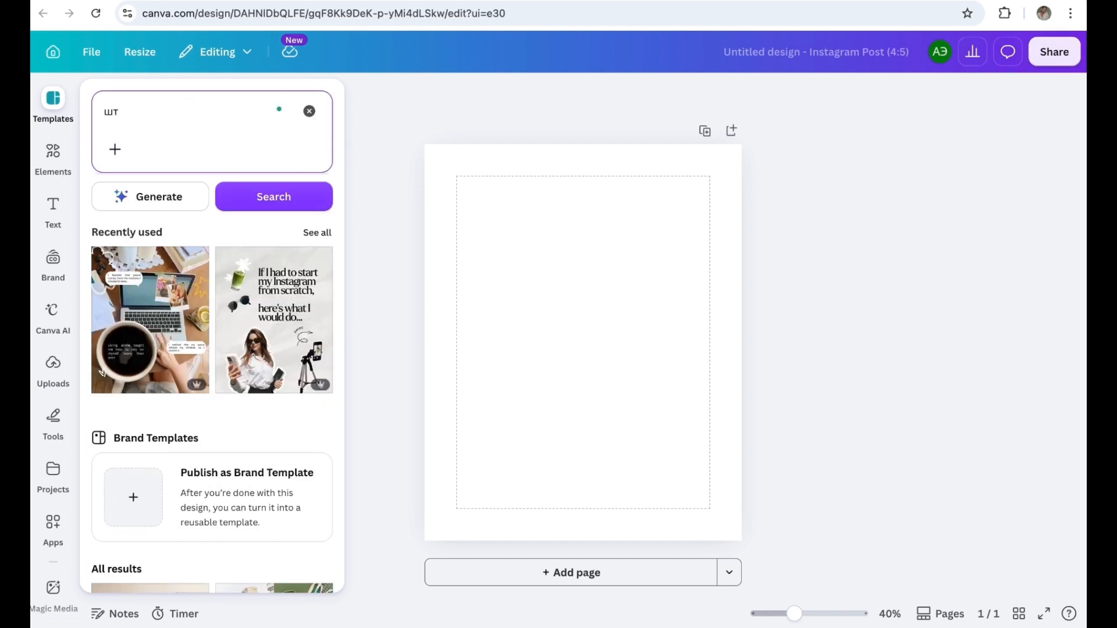
pyautogui.press('BackSpace')
pyautogui.press('BackSpace')
pyautogui.hotkey('ctrl', 'space')
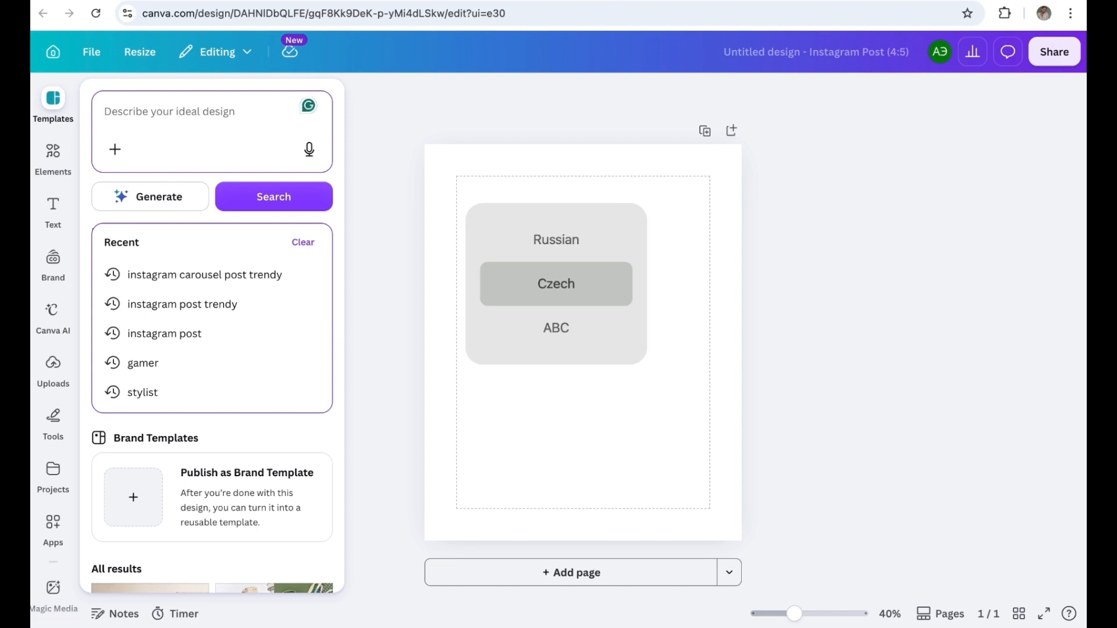
pyautogui.hotkey('ctrl', 'space')
pyautogui.hotkey('ctrl', 'space')
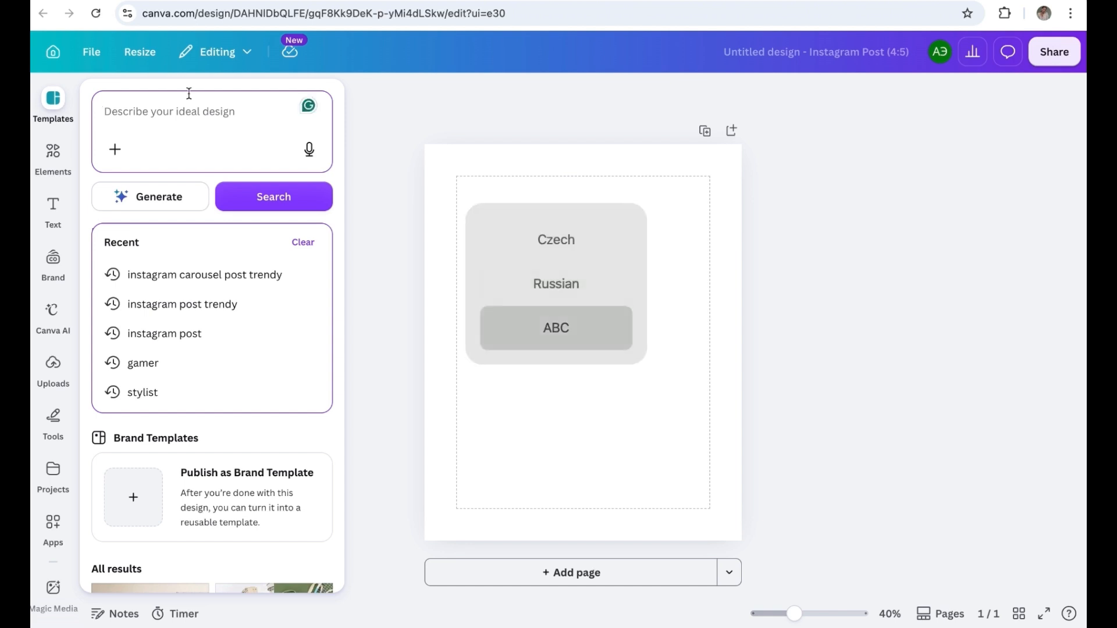
pyautogui.write('post ca')
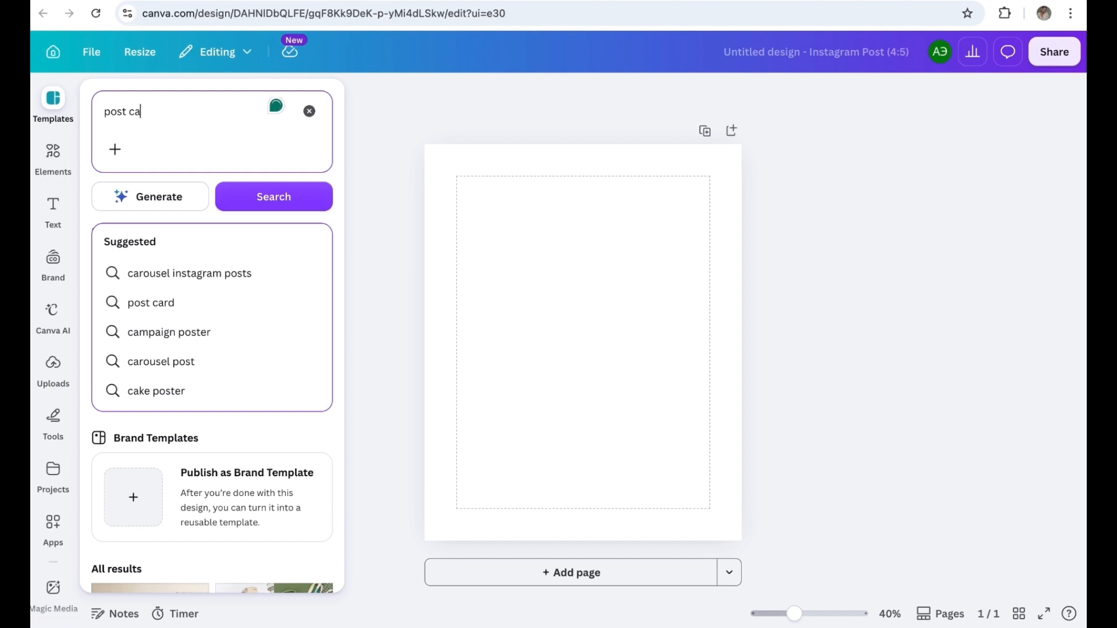
pyautogui.write('rousel')
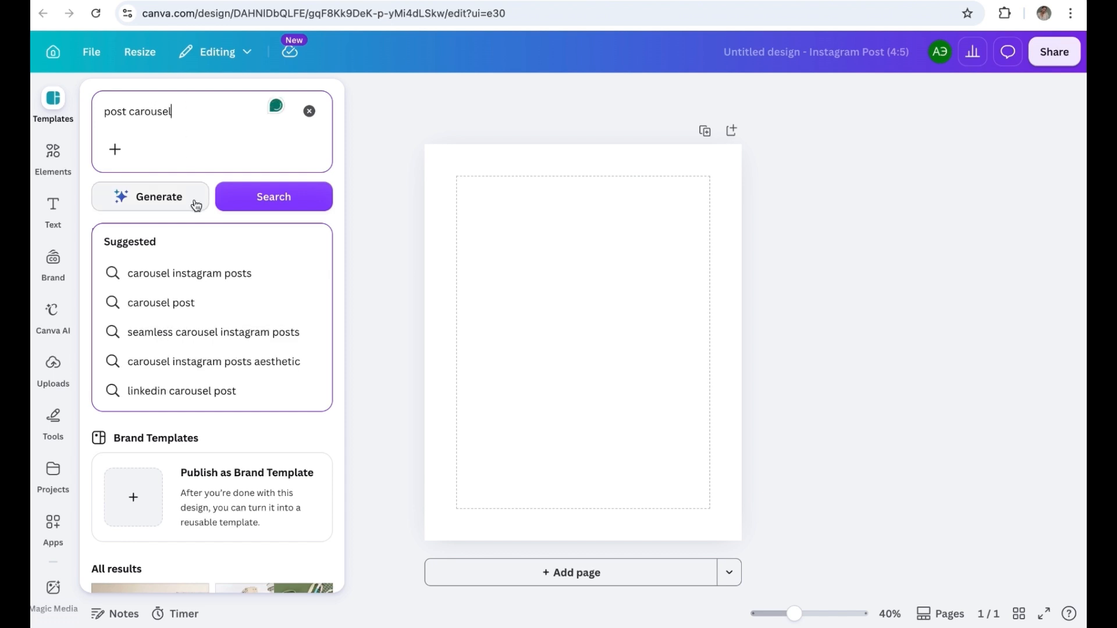
pyautogui.click(187, 273)
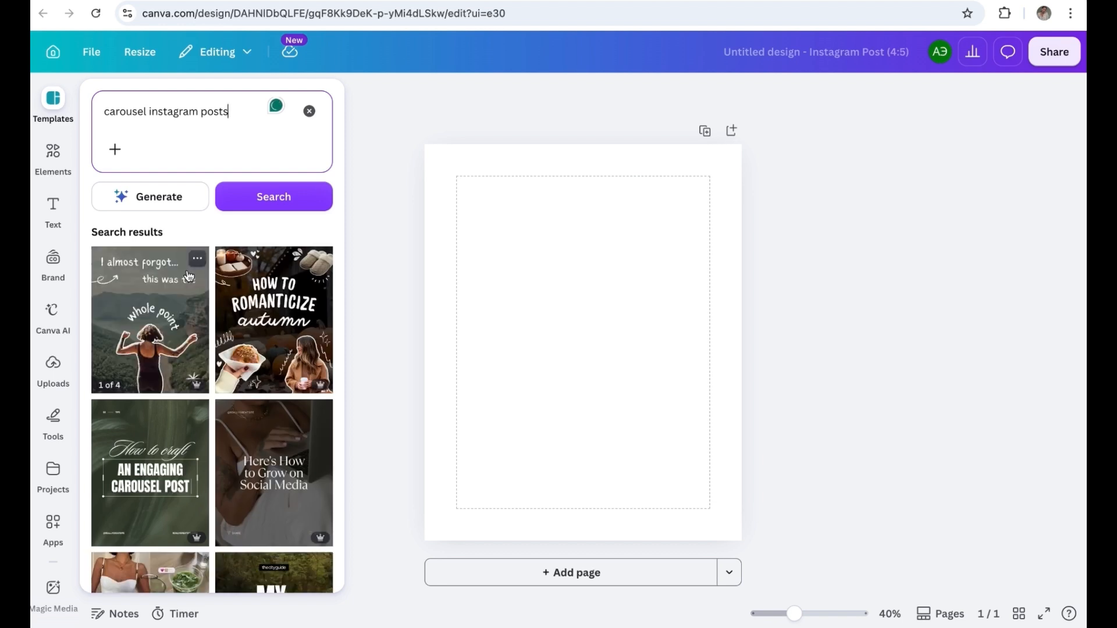
# Step: Browse the carousel template results and examine the "My Favourite Small Luxuries" template with its related designs
pyautogui.scroll(-2, 221, 359)
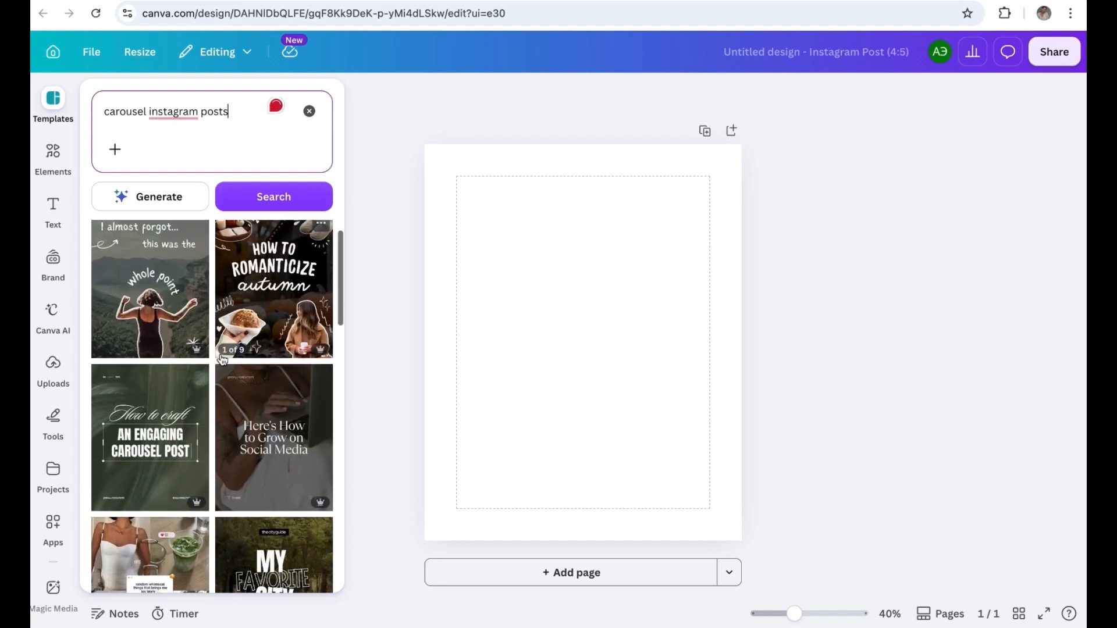
pyautogui.scroll(-1, 222, 359)
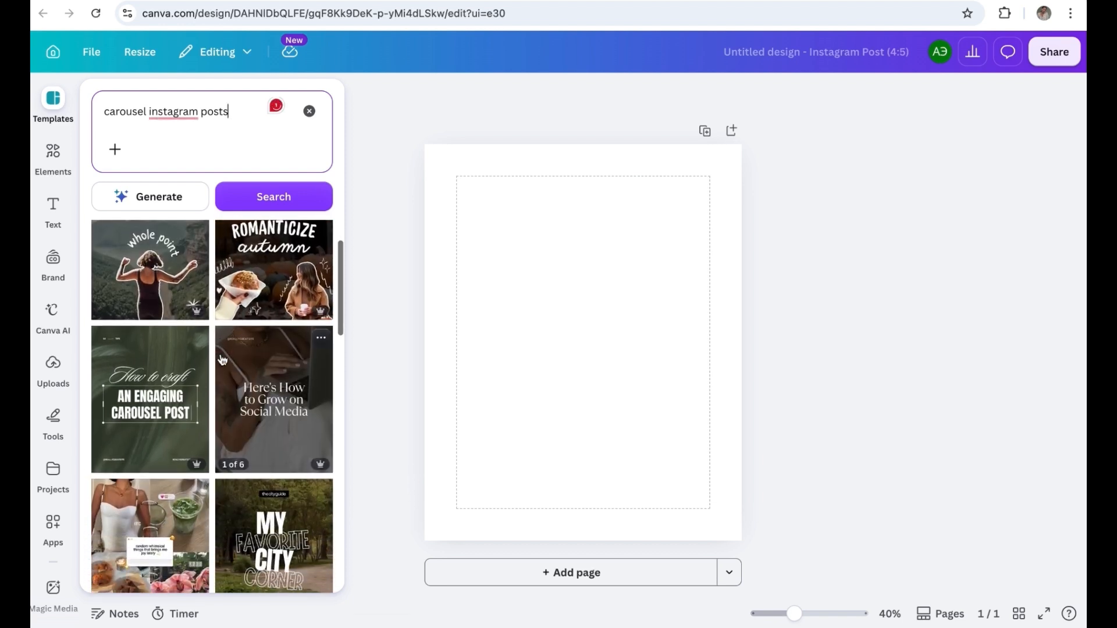
pyautogui.scroll(3, 221, 359)
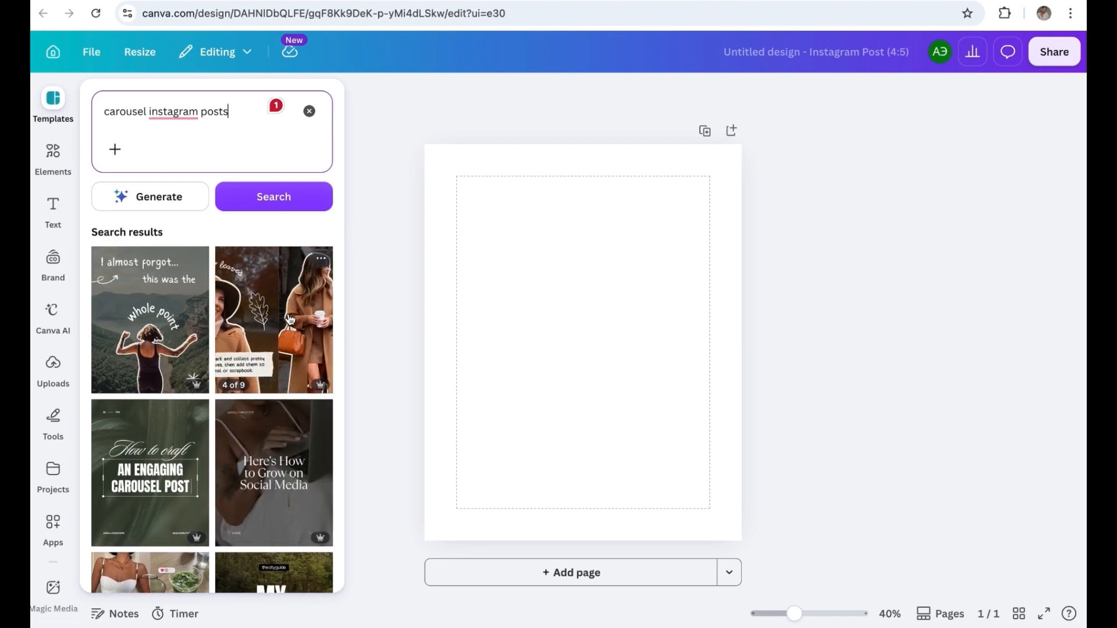
pyautogui.scroll(-6, 289, 318)
pyautogui.scroll(-12, 289, 319)
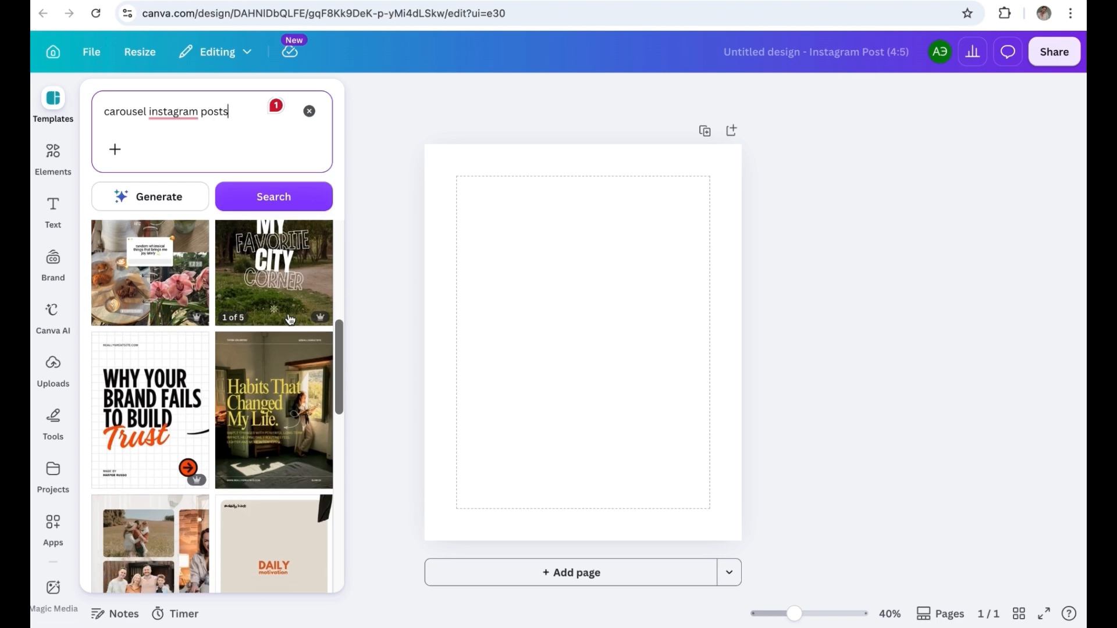
pyautogui.scroll(-5, 289, 318)
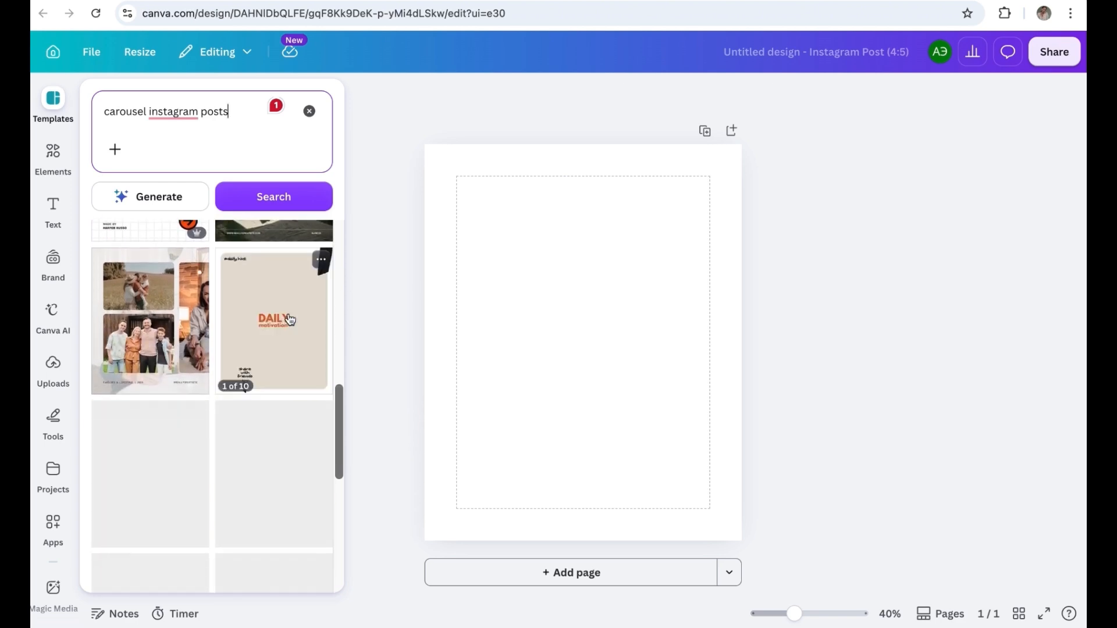
pyautogui.scroll(-4, 289, 319)
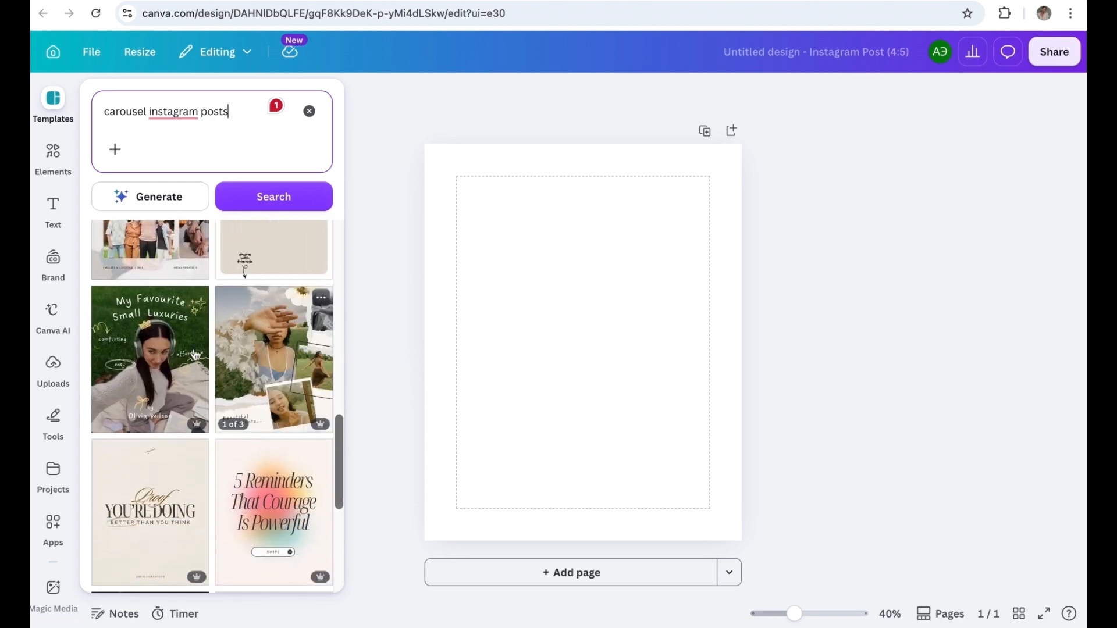
pyautogui.click(158, 374)
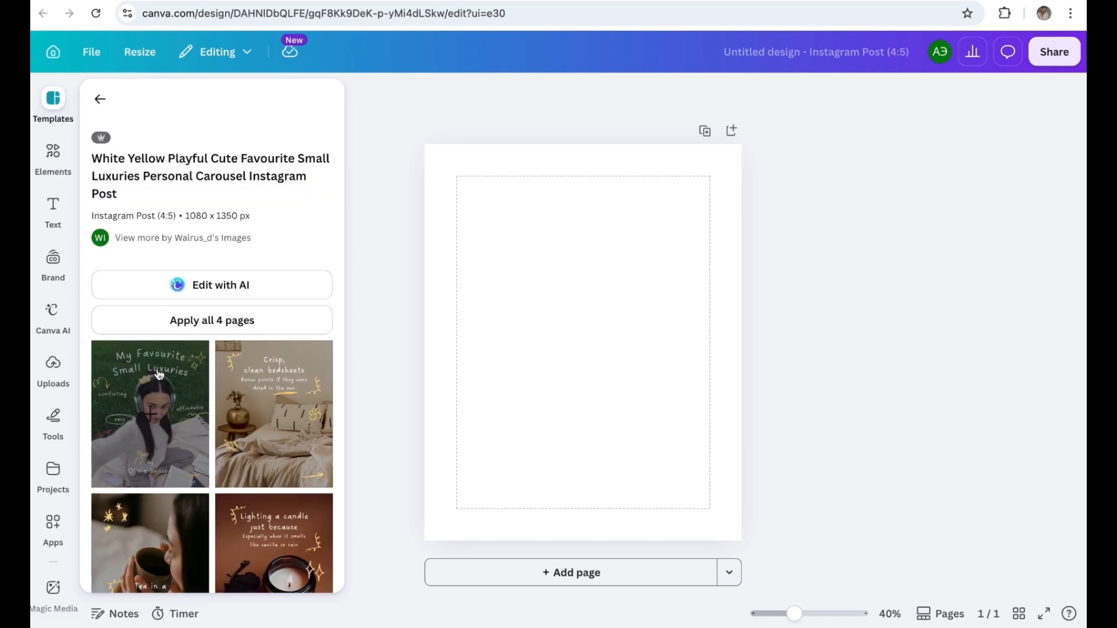
pyautogui.scroll(-9, 158, 374)
pyautogui.scroll(-10, 162, 349)
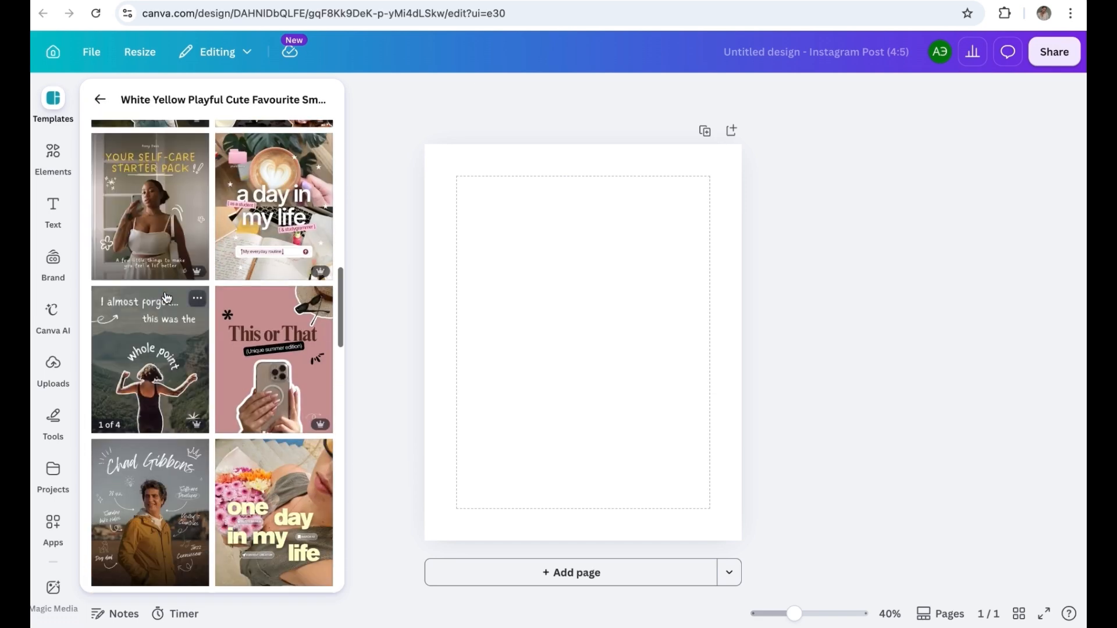
# Step: Examine the pages of the "a day in my life" template and the related templates, and return to the search results
pyautogui.click(277, 220)
pyautogui.scroll(-10, 254, 449)
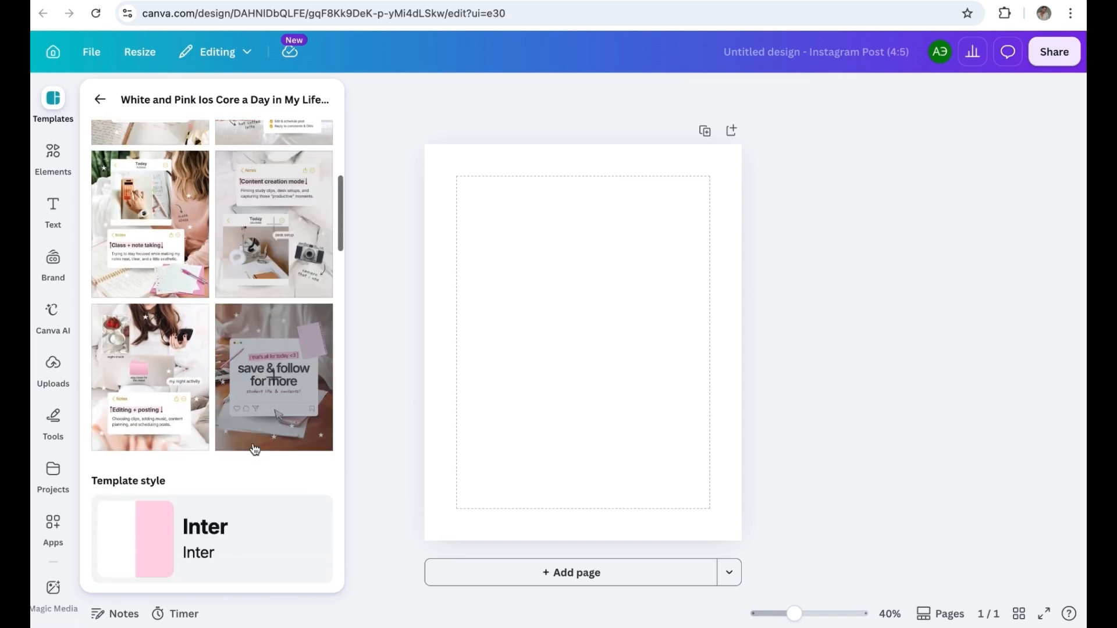
pyautogui.scroll(-2, 254, 448)
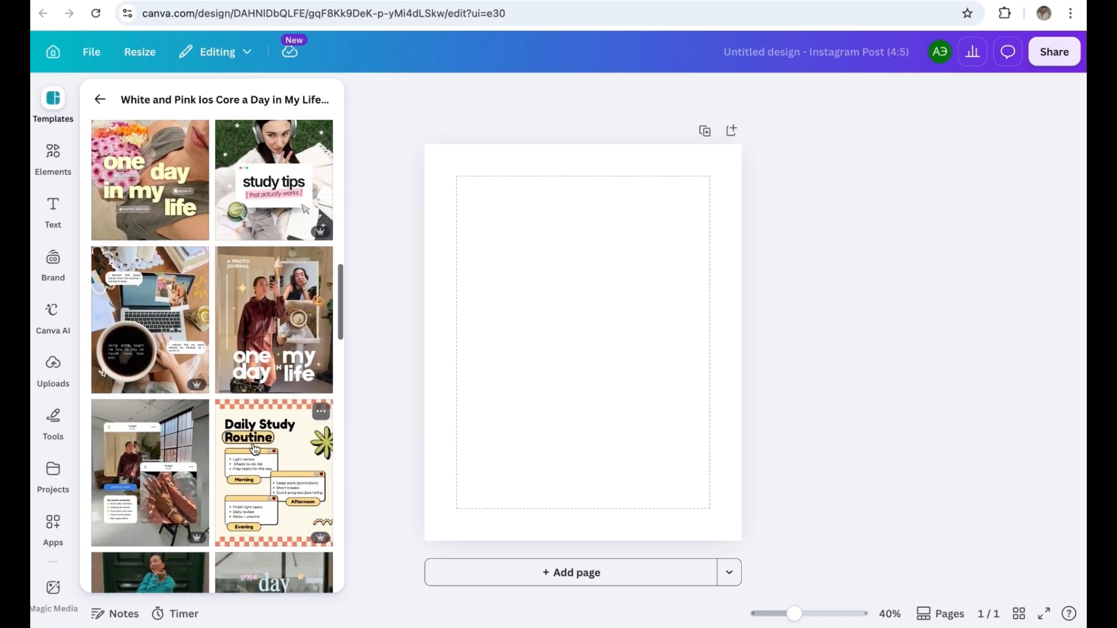
pyautogui.scroll(-8, 254, 449)
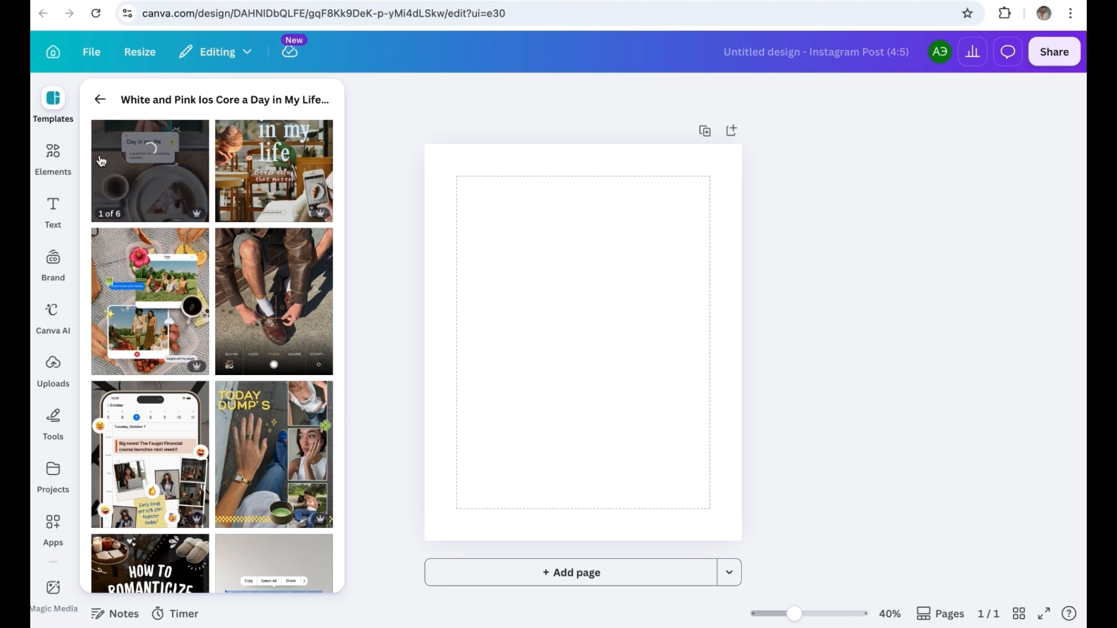
pyautogui.click(97, 99)
# Step: Change the template search to "carousel instagram posts aesthetic"
pyautogui.click(278, 109)
pyautogui.press('BackSpace')
pyautogui.press('BackSpace')
pyautogui.press('BackSpace')
pyautogui.press('BackSpace')
pyautogui.press('BackSpace')
pyautogui.press('BackSpace')
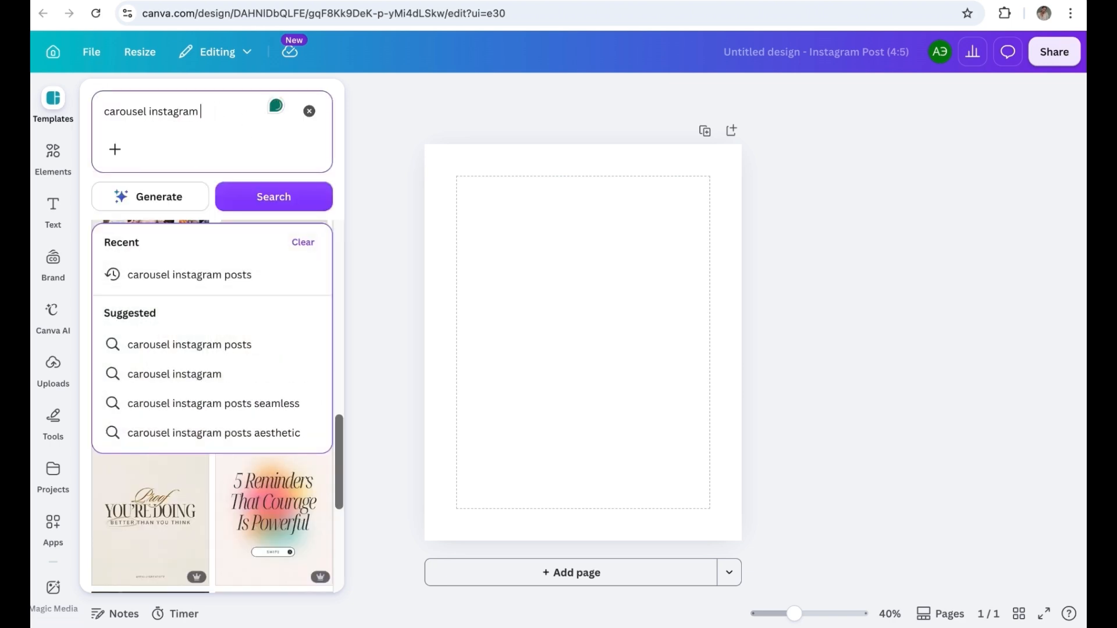
pyautogui.click(233, 428)
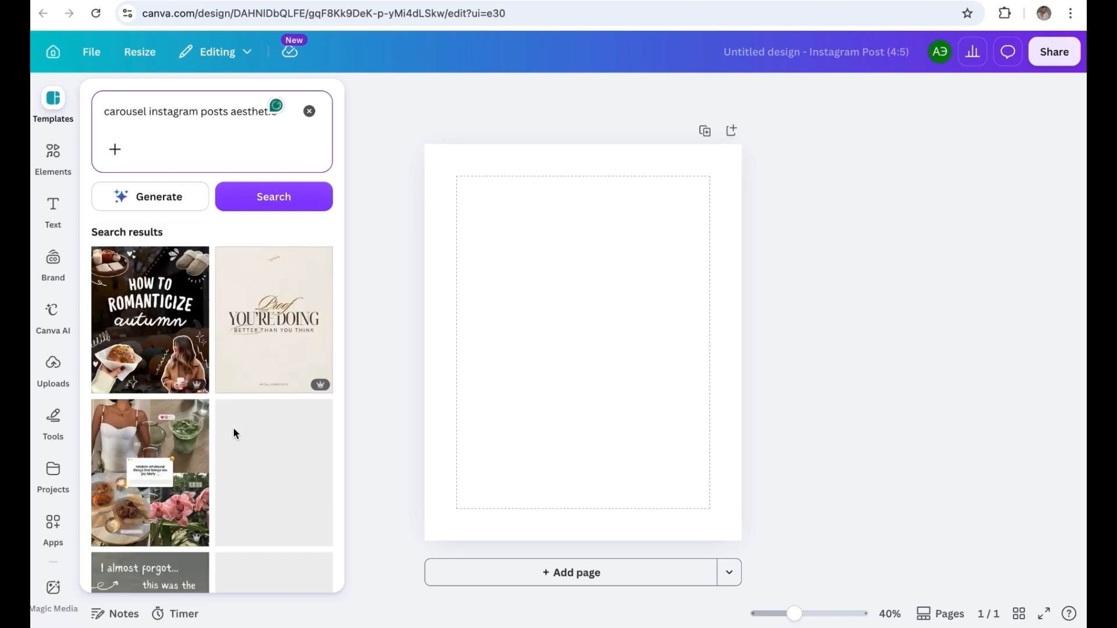
# Step: Examine the pages of the Neutral Aesthetic UGC Lifestyle carousel template and return to the results
pyautogui.scroll(-3, 235, 433)
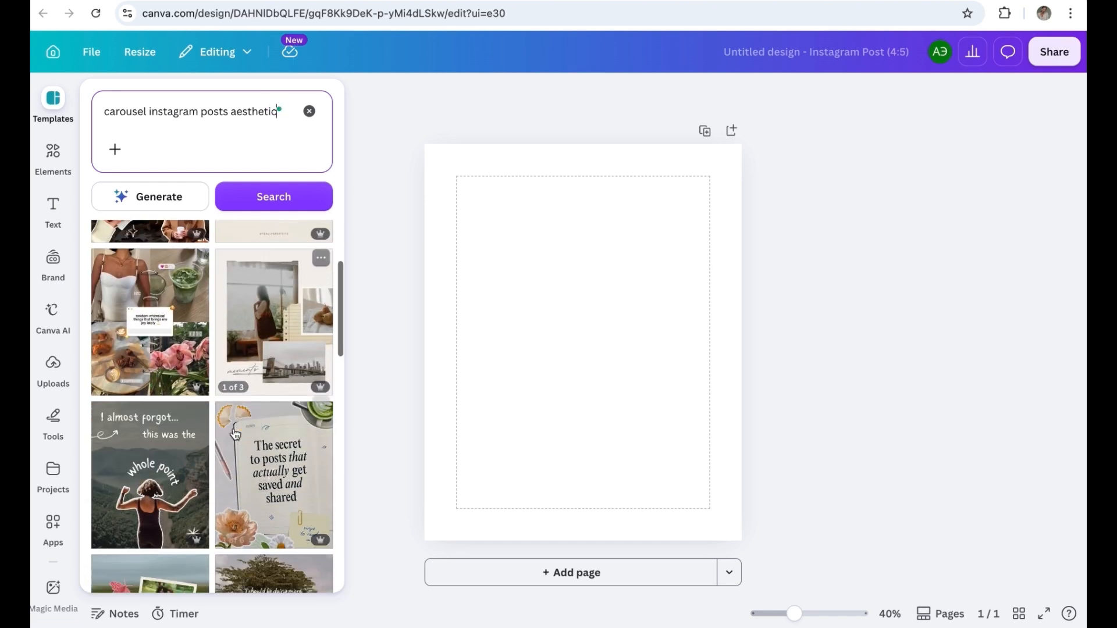
pyautogui.click(142, 320)
pyautogui.scroll(-4, 142, 317)
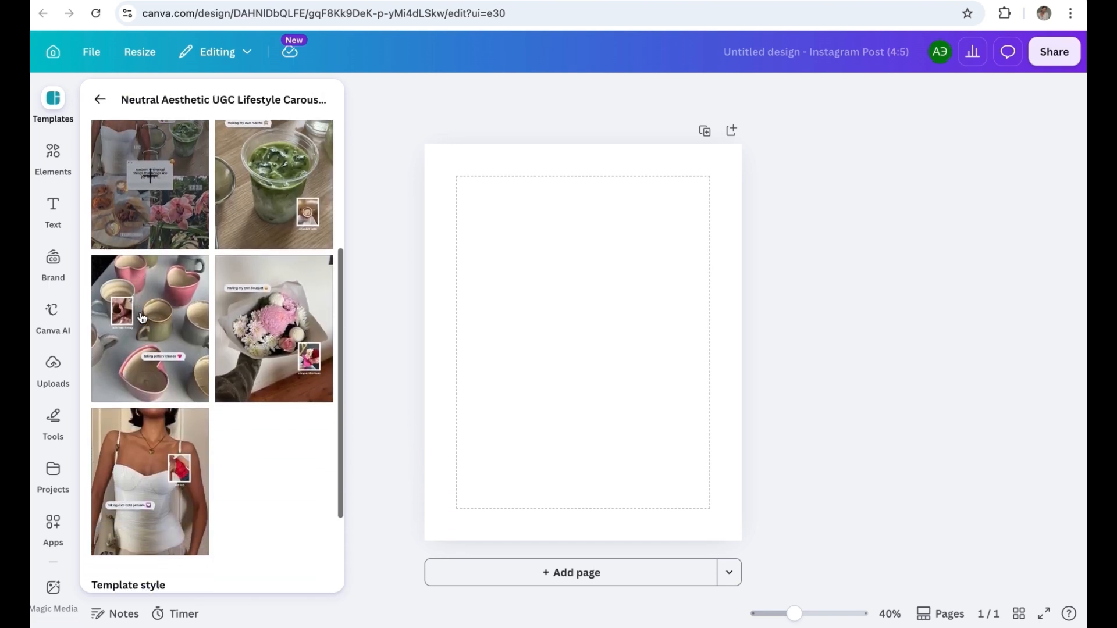
pyautogui.click(101, 102)
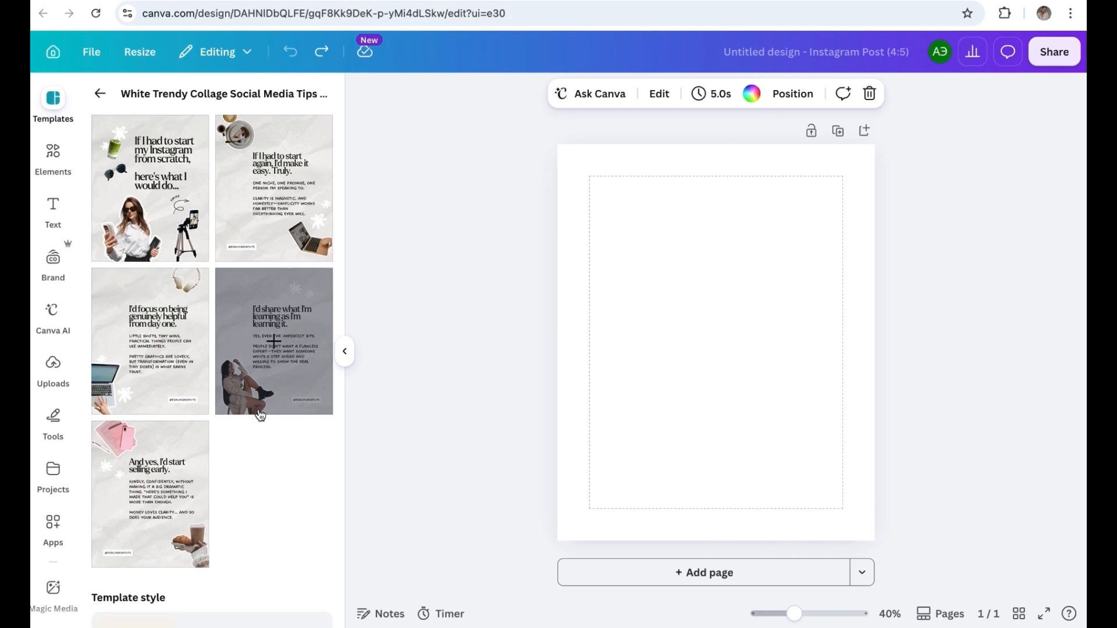
# Step: Apply the "If I had to start my Instagram from scratch" cover page of the White Trendy Collage Social Media Tips template to the blank page
pyautogui.scroll(-3, 260, 415)
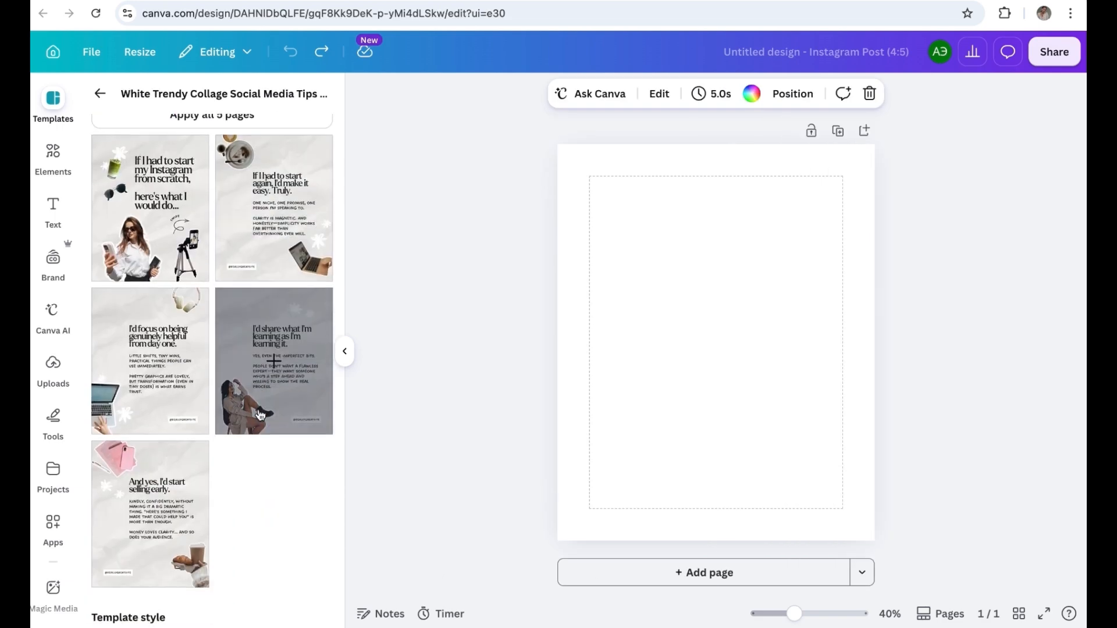
pyautogui.scroll(2, 260, 414)
pyautogui.click(150, 297)
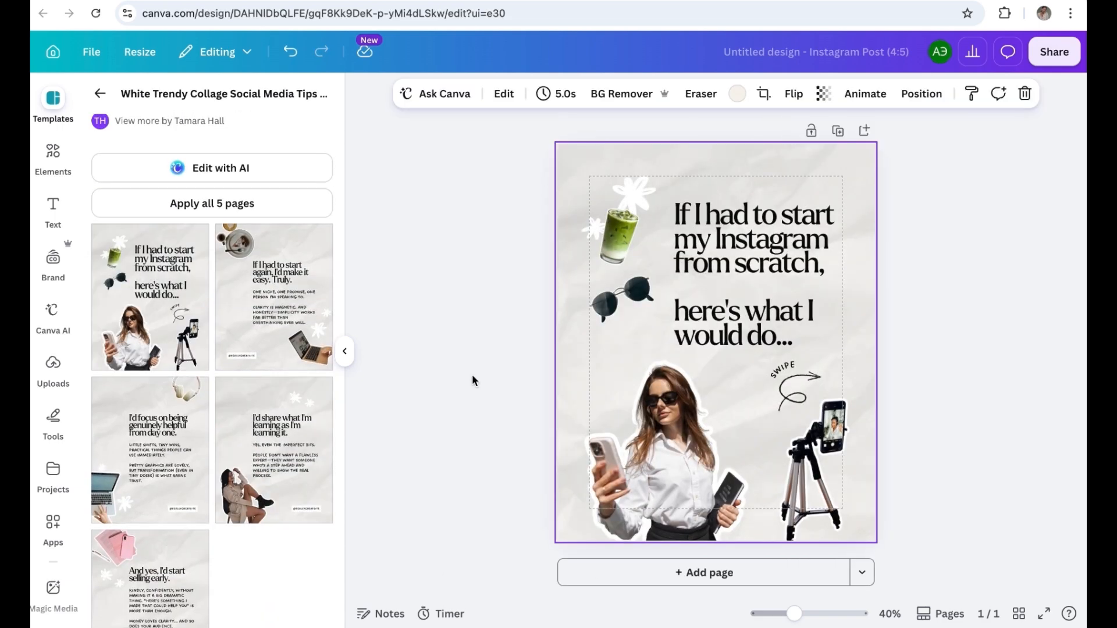
# Step: Try applying all 5 pages of the template to the design, and undo the change
pyautogui.click(289, 201)
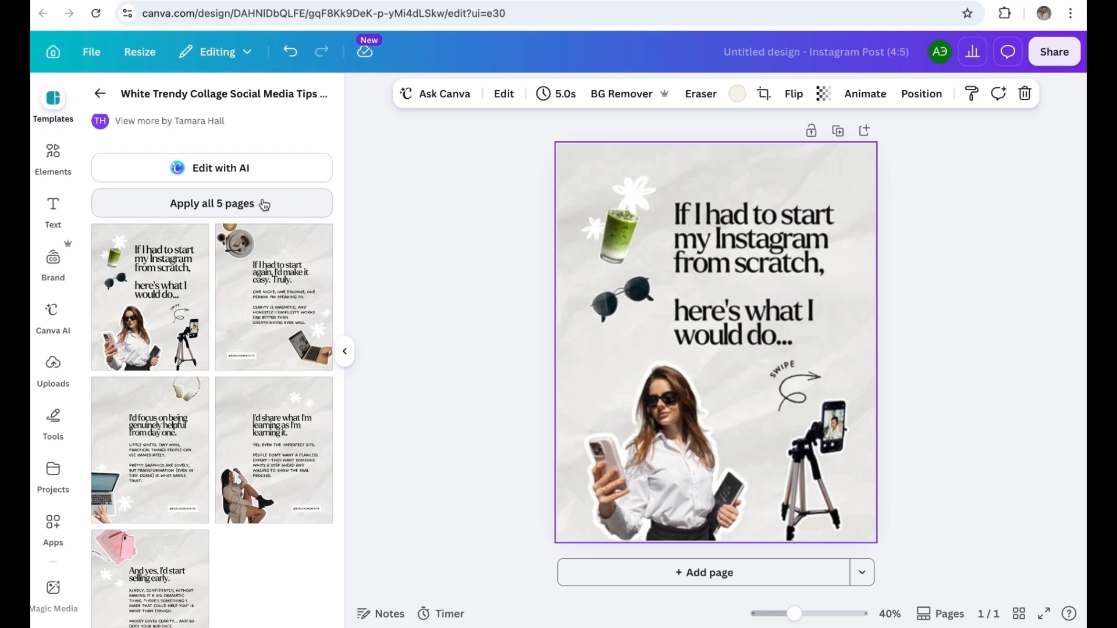
pyautogui.scroll(-10, 640, 280)
pyautogui.scroll(-4, 650, 339)
pyautogui.scroll(-5, 651, 339)
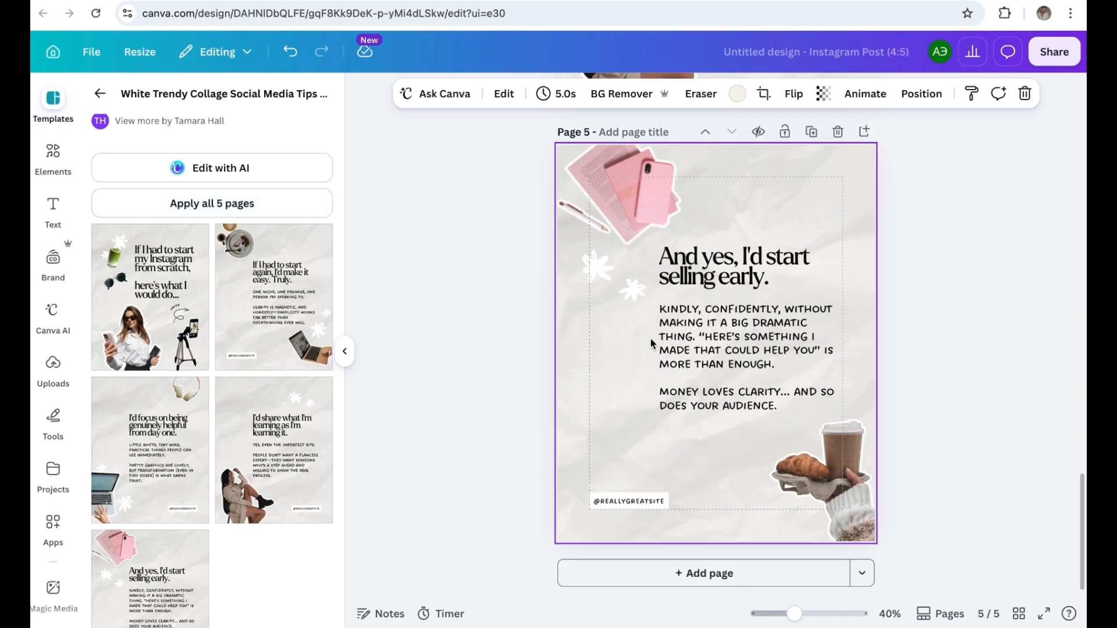
pyautogui.scroll(15, 650, 338)
pyautogui.click(290, 54)
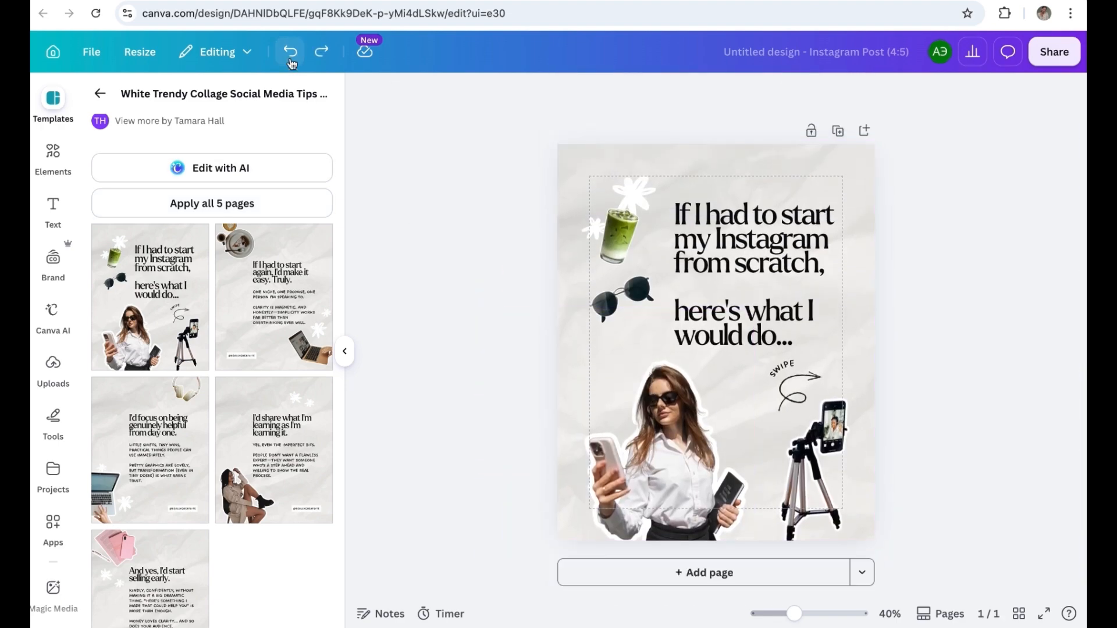
# Step: Delete the "If I had to start my Instagram from scratch" headline and the "SWIPE" label from the cover page
pyautogui.click(348, 349)
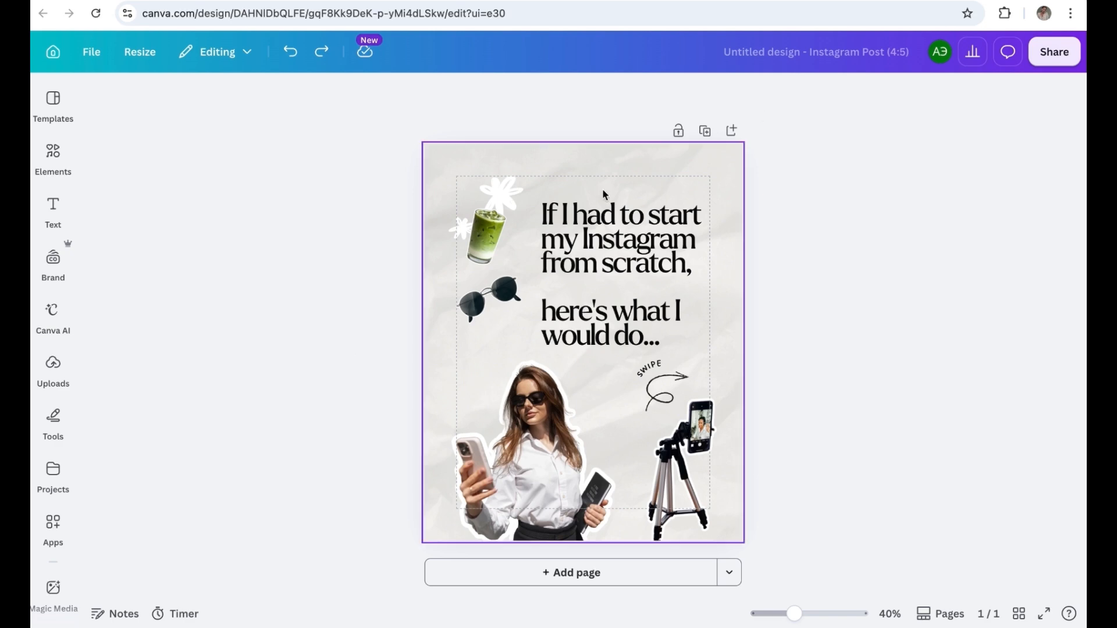
pyautogui.click(616, 326)
pyautogui.press('Delete')
pyautogui.click(654, 367)
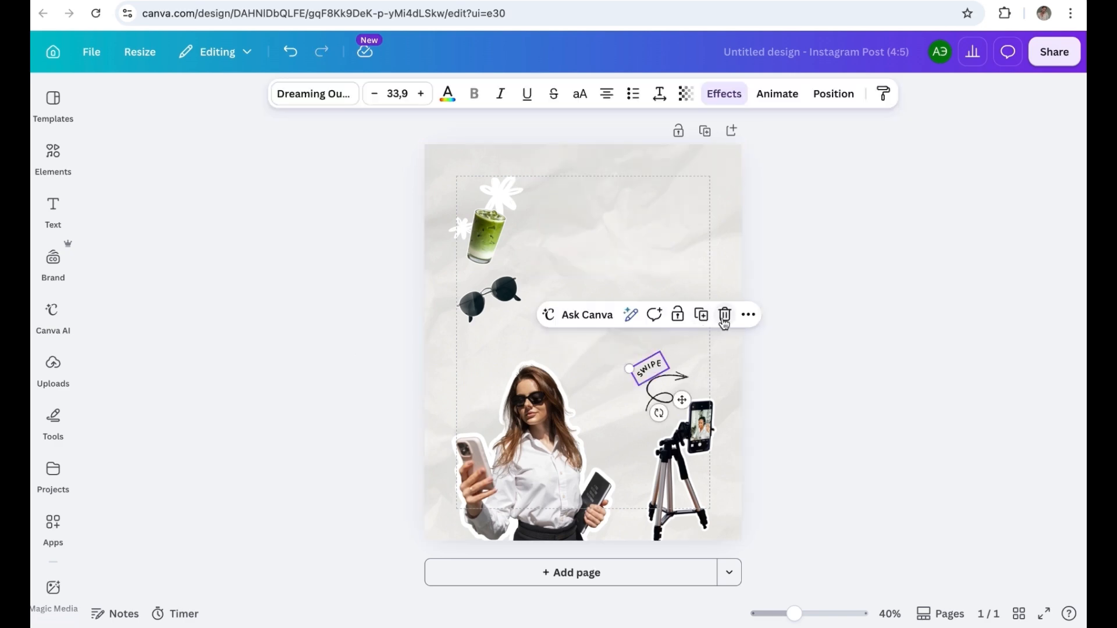
pyautogui.click(723, 314)
# Step: Delete the template's woman, drink, flower and sunglasses images, and move the curved arrow slightly higher above the tripod
pyautogui.click(532, 458)
pyautogui.click(560, 280)
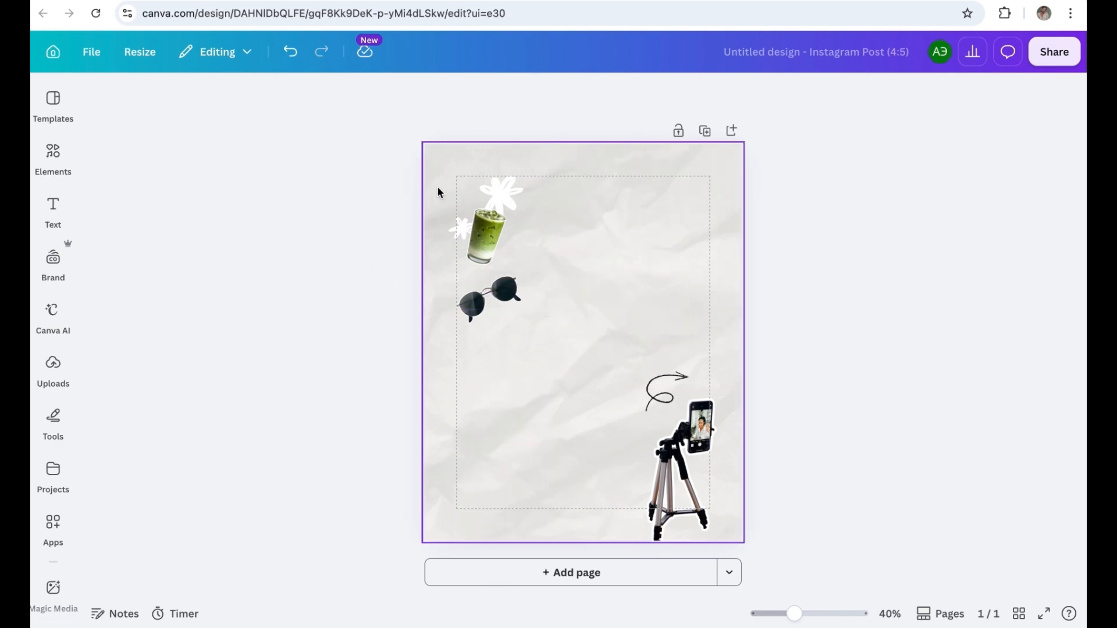
pyautogui.moveTo(437, 187); pyautogui.dragTo(549, 330)
pyautogui.press('Delete')
pyautogui.click(678, 382)
pyautogui.moveTo(676, 381); pyautogui.dragTo(688, 333)
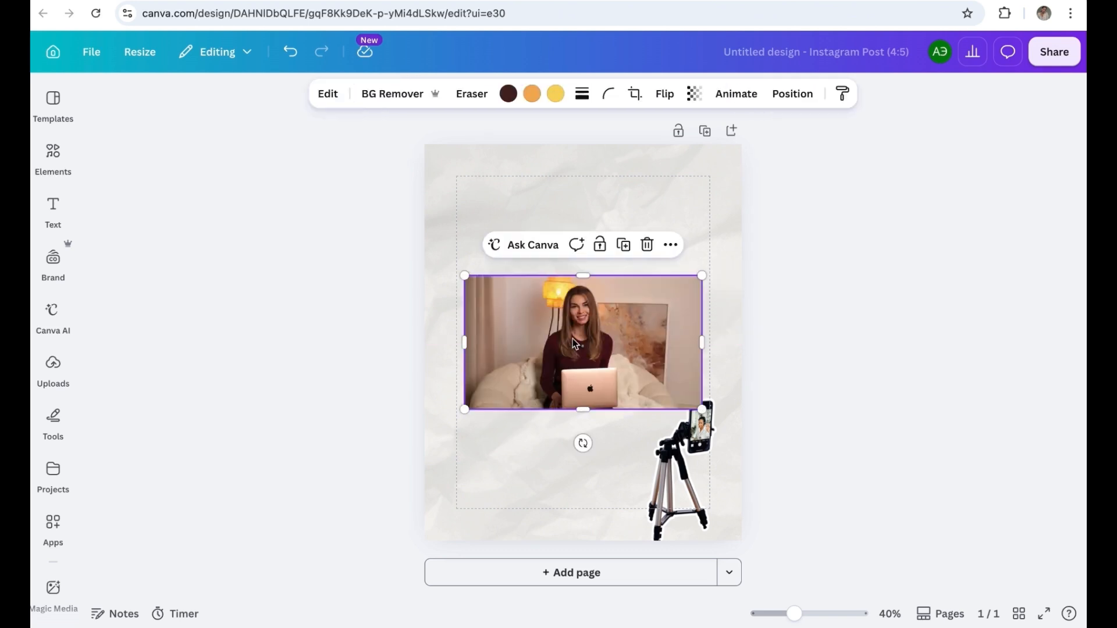
# Step: Remove the background of the laptop photo, and enlarge and place the cutout at the page's lower edge beside the tripod
pyautogui.click(403, 93)
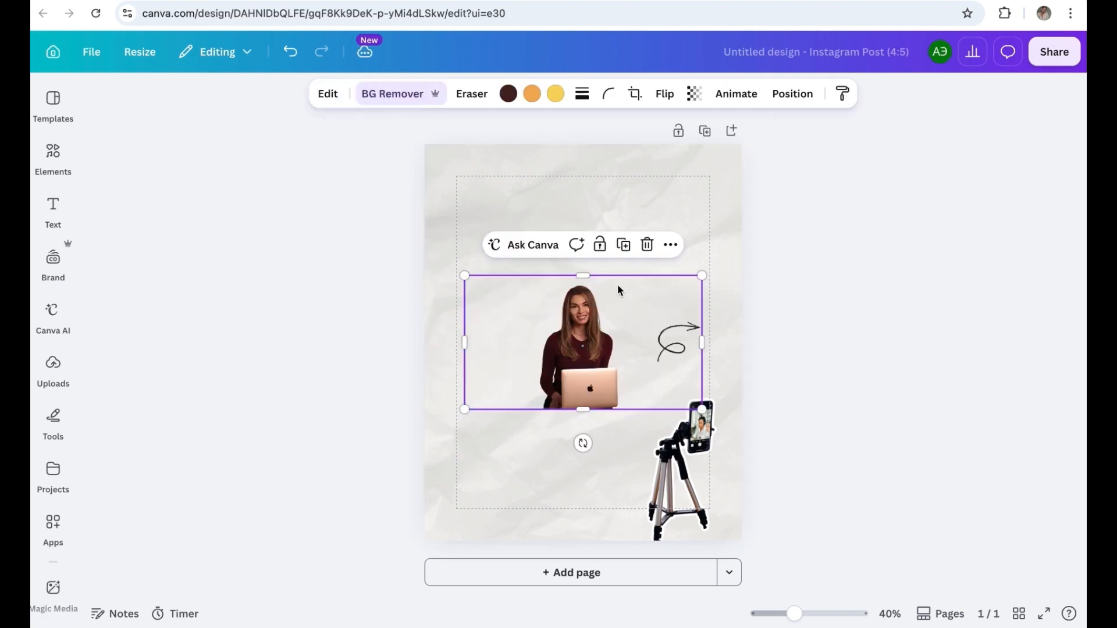
pyautogui.moveTo(583, 276); pyautogui.dragTo(582, 170)
pyautogui.moveTo(576, 383); pyautogui.dragTo(561, 515)
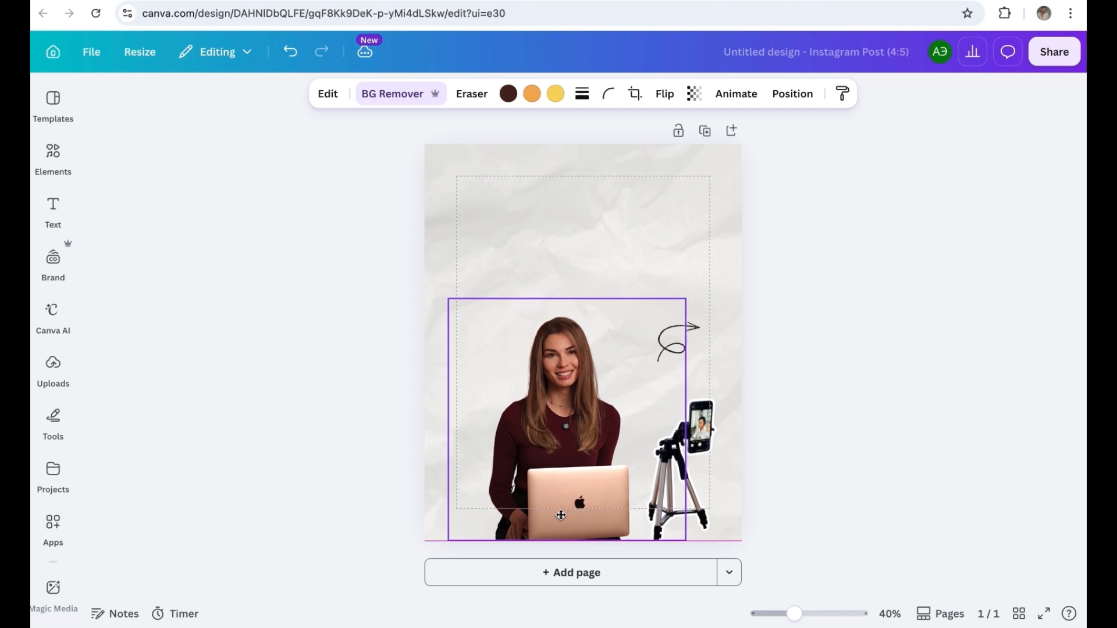
# Step: Add a heading reading "5 APPS" above the woman and colour it with the design's black
pyautogui.click(53, 210)
pyautogui.click(212, 315)
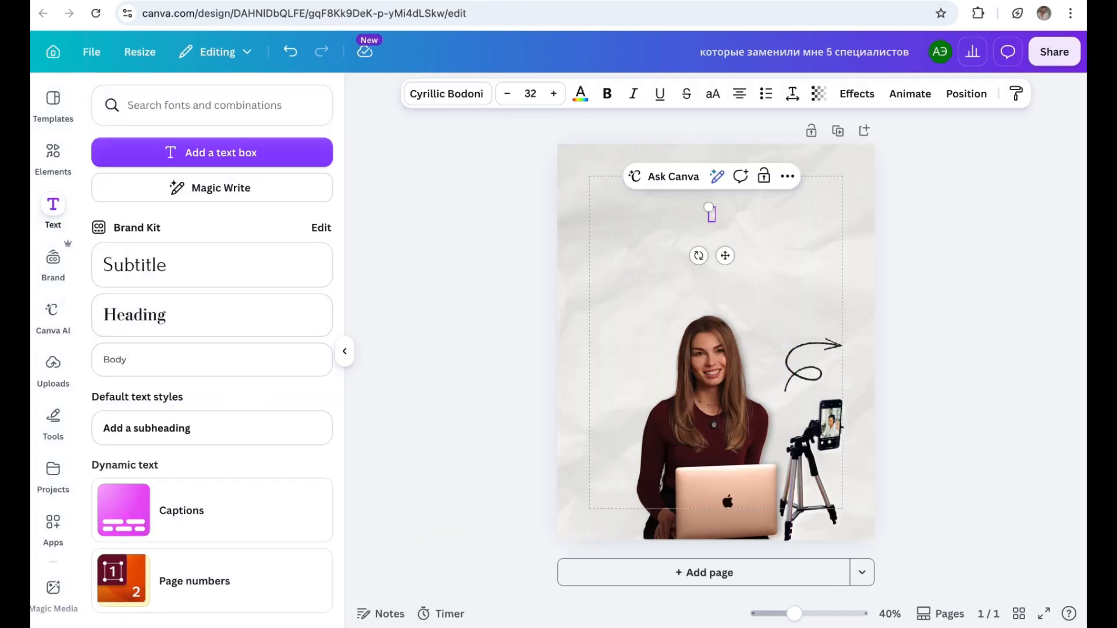
pyautogui.write('APPS')
pyautogui.hotkey('ctrl', 'a')
pyautogui.click(580, 93)
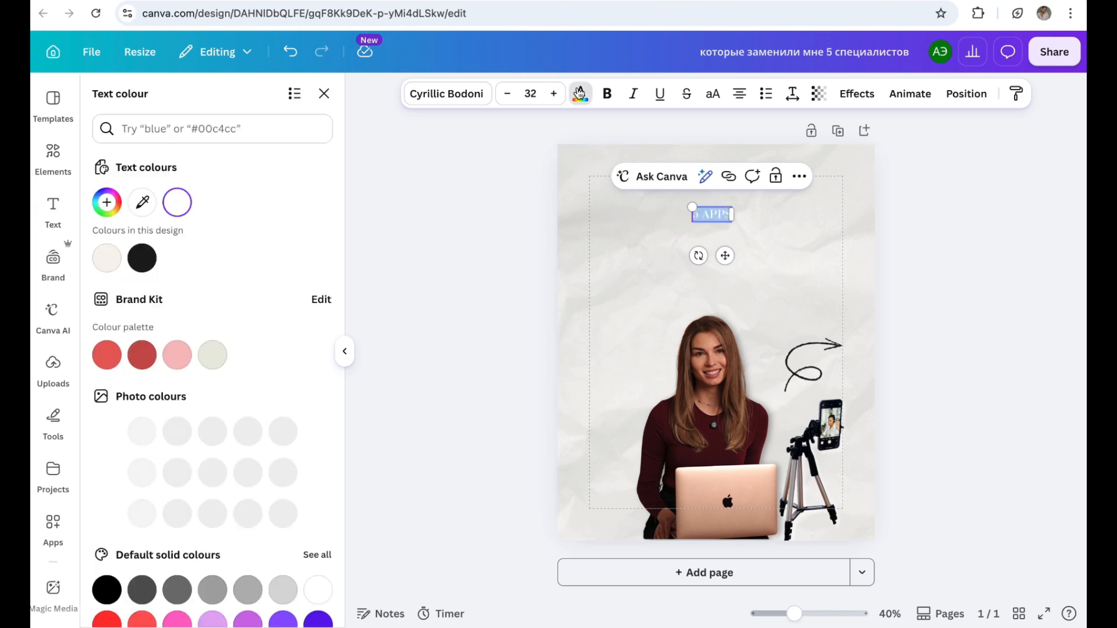
pyautogui.click(154, 258)
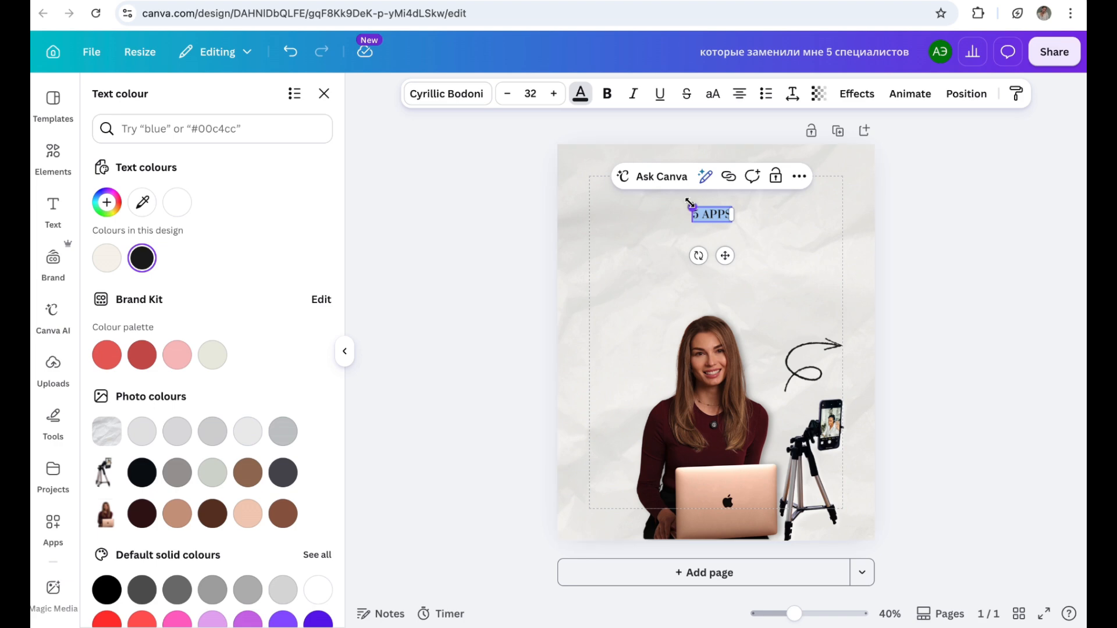
# Step: Enlarge the "5 APPS" heading to size 74.2, centred near the page's upper edge, and set its font to non-bold Poiret
pyautogui.moveTo(691, 206); pyautogui.dragTo(640, 187)
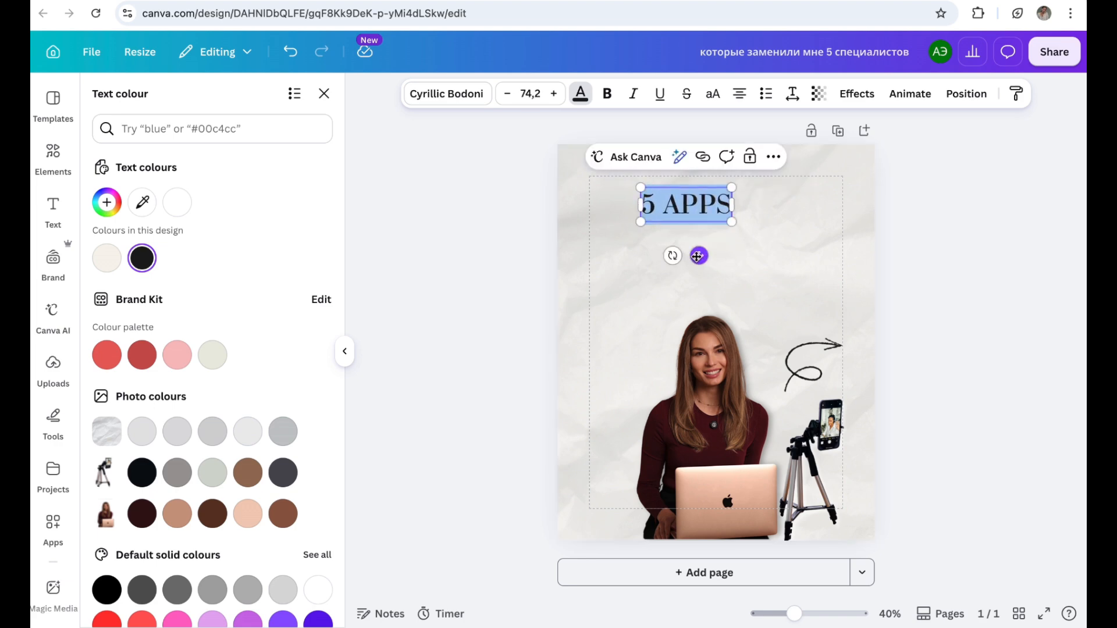
pyautogui.moveTo(699, 256); pyautogui.dragTo(713, 256)
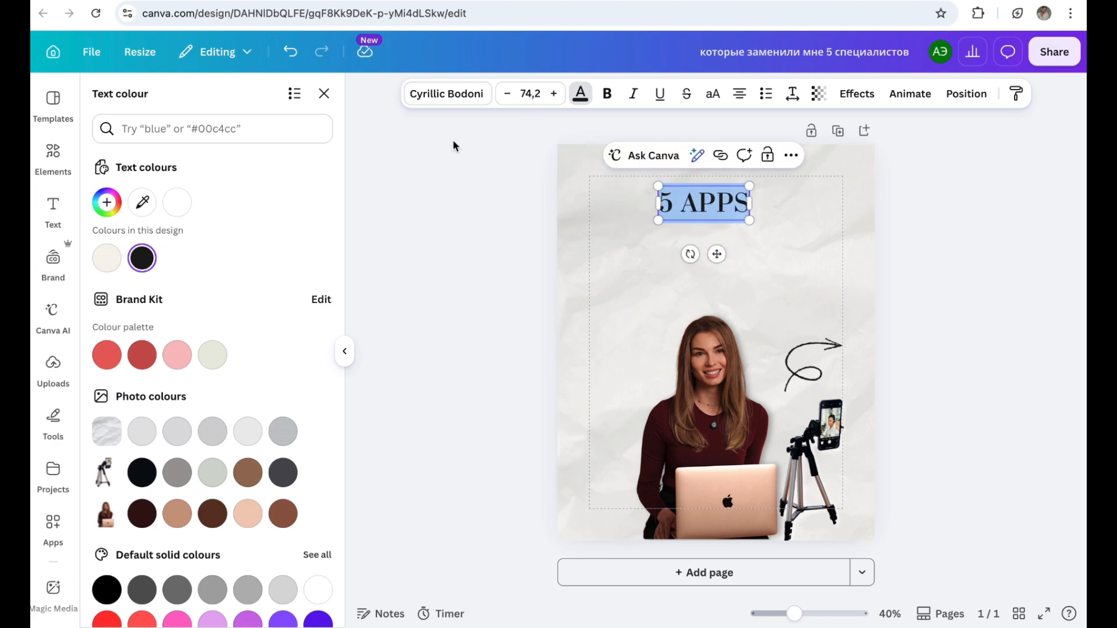
pyautogui.click(456, 100)
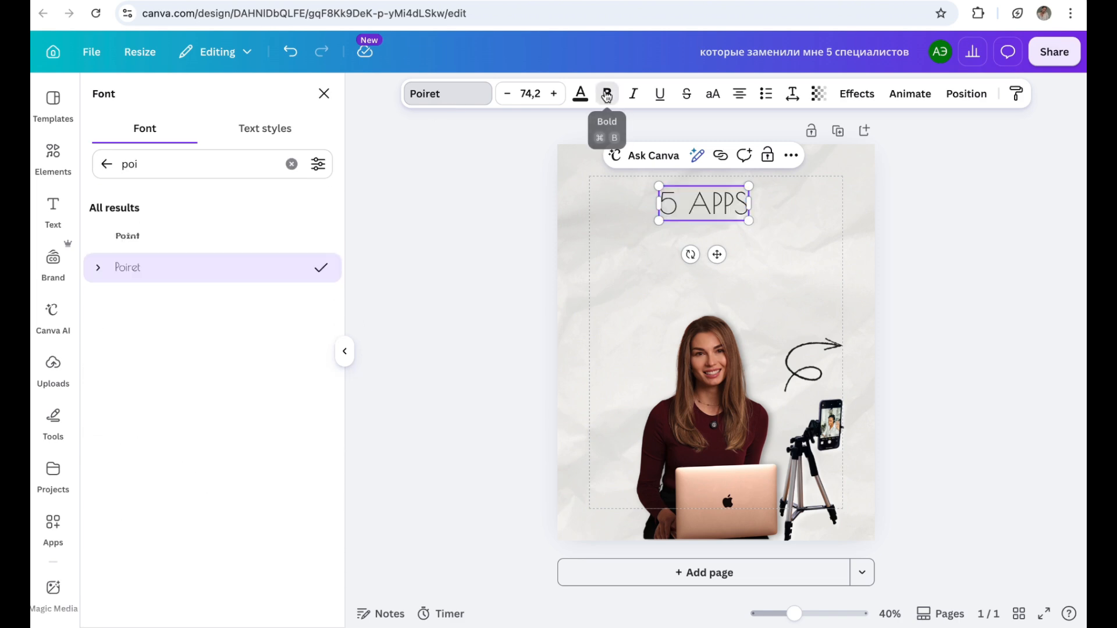
pyautogui.click(607, 96)
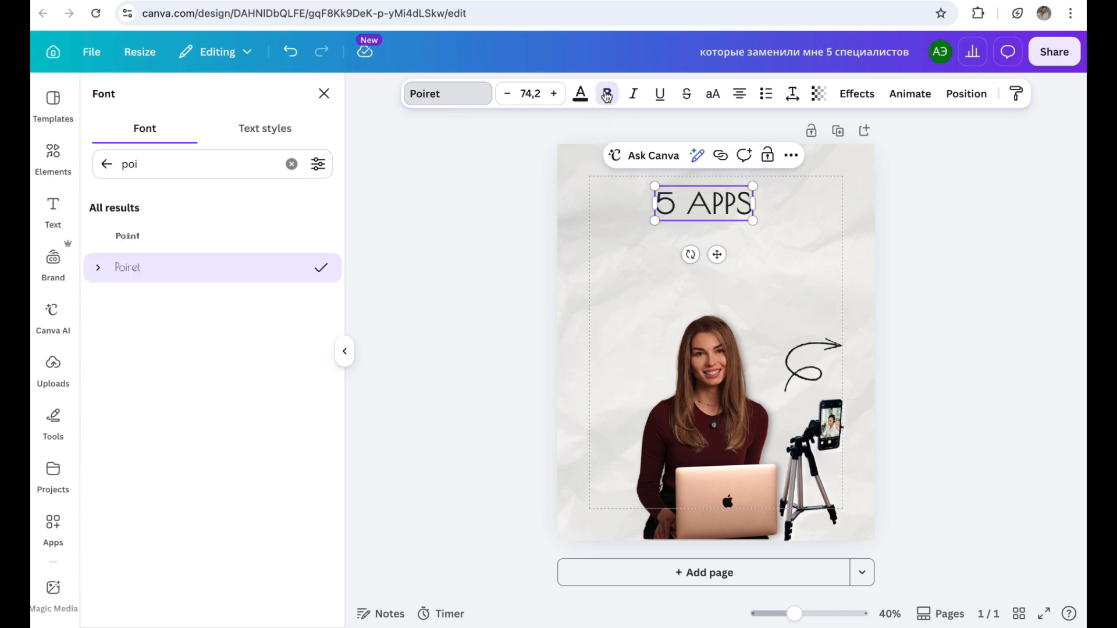
pyautogui.click(607, 96)
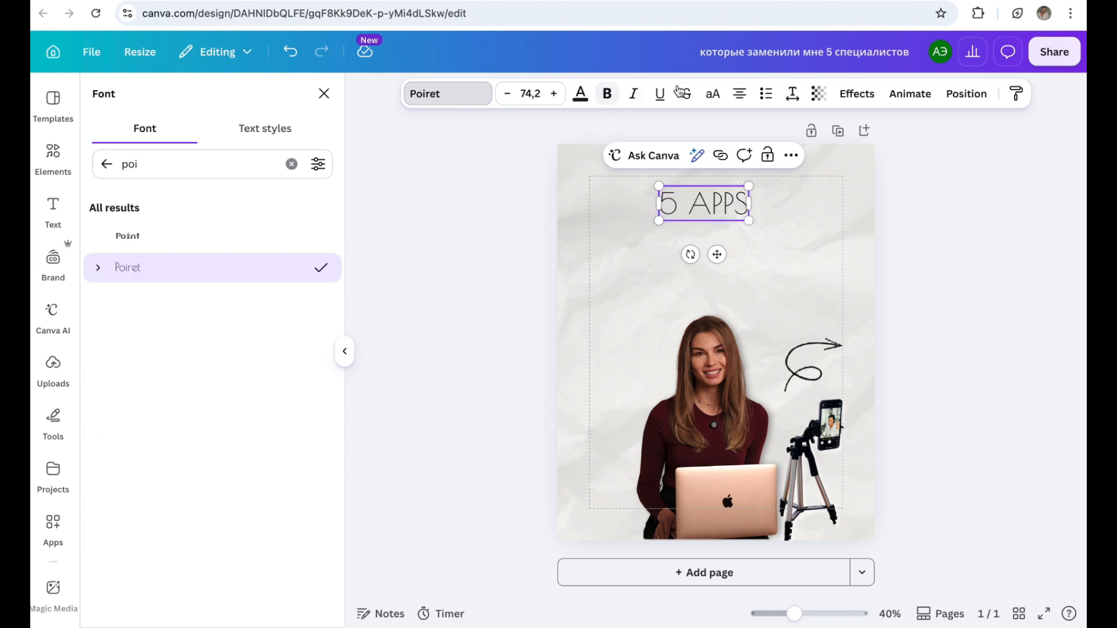
# Step: Apply the Outline text effect to the "5 APPS" heading with the design's black as outline colour
pyautogui.click(851, 99)
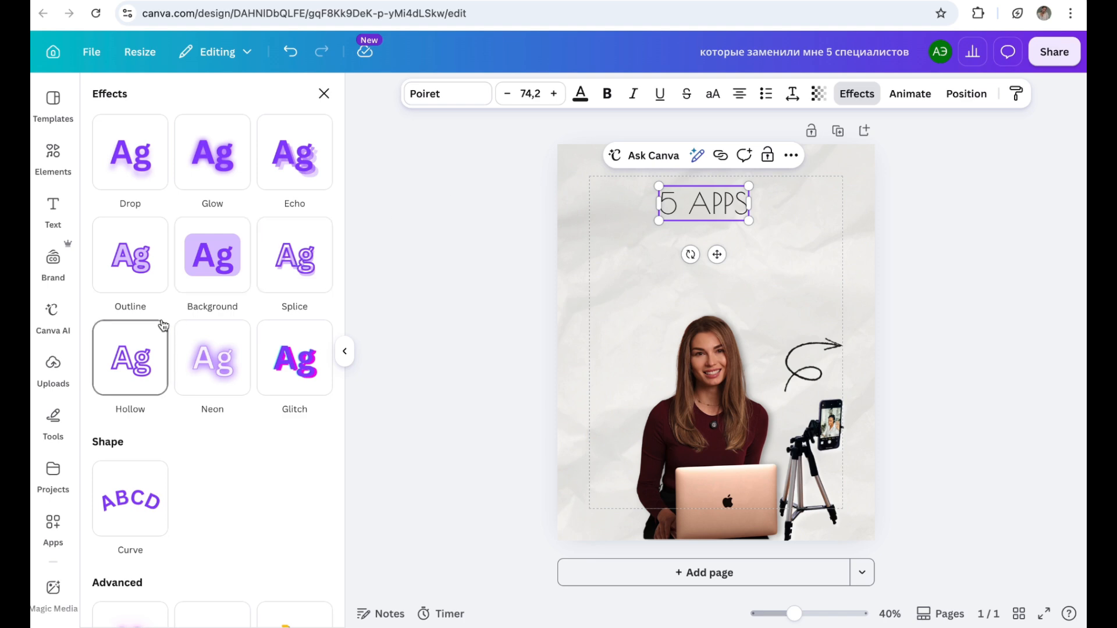
pyautogui.scroll(-4, 163, 319)
pyautogui.scroll(4, 163, 325)
pyautogui.click(150, 254)
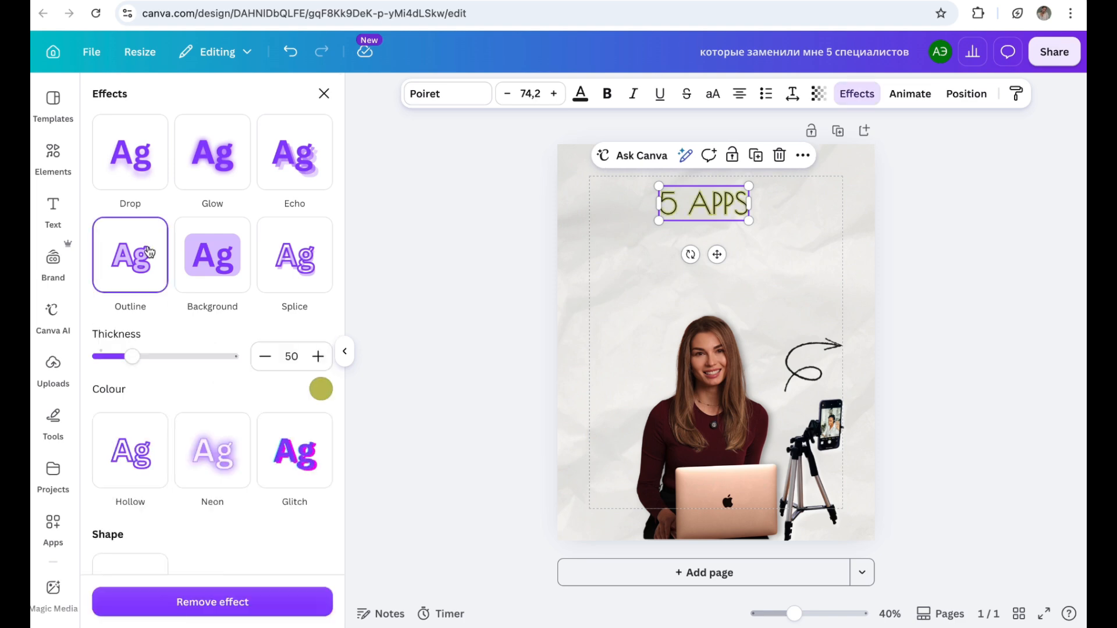
pyautogui.click(317, 391)
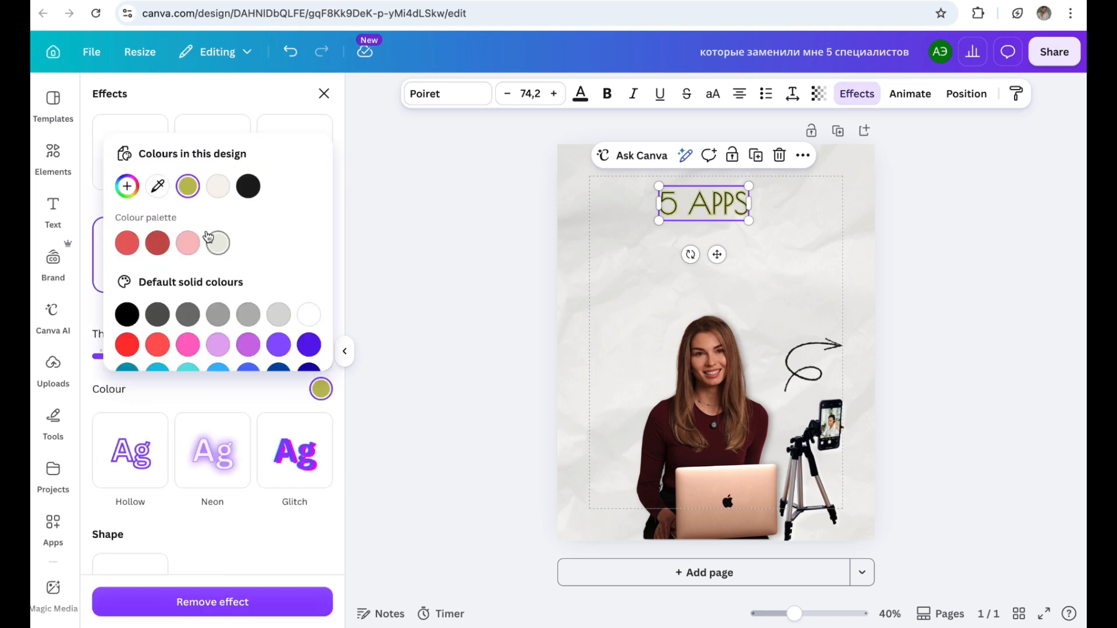
pyautogui.click(248, 186)
pyautogui.click(325, 394)
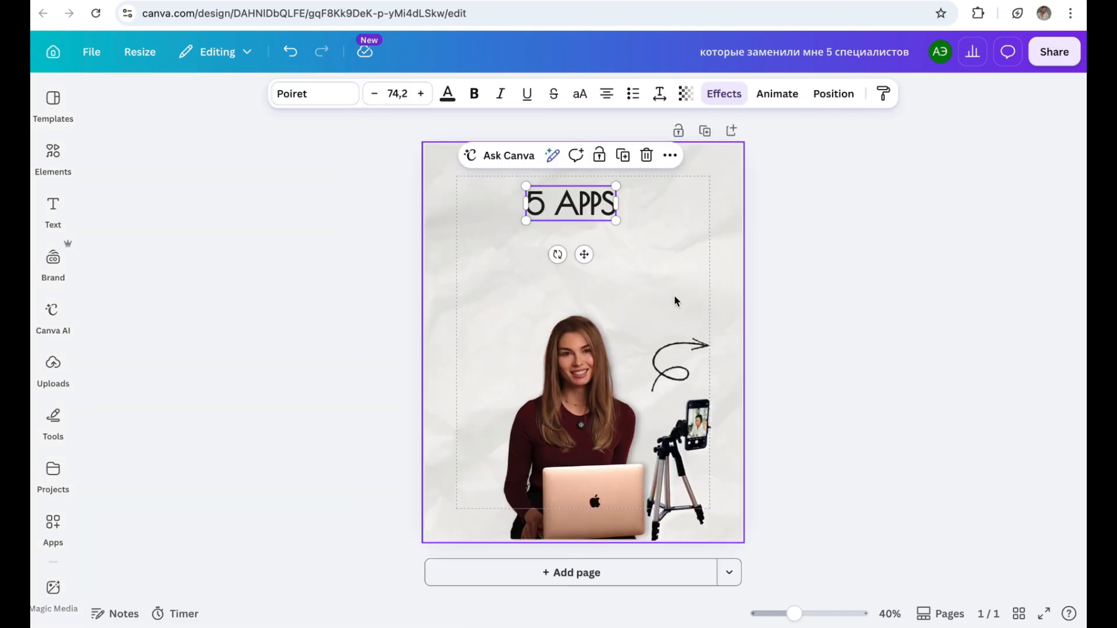
# Step: Add an italic heading-style line reading "that replaced 5 professionals for me" directly below "5 APPS"
pyautogui.click(51, 209)
pyautogui.click(292, 314)
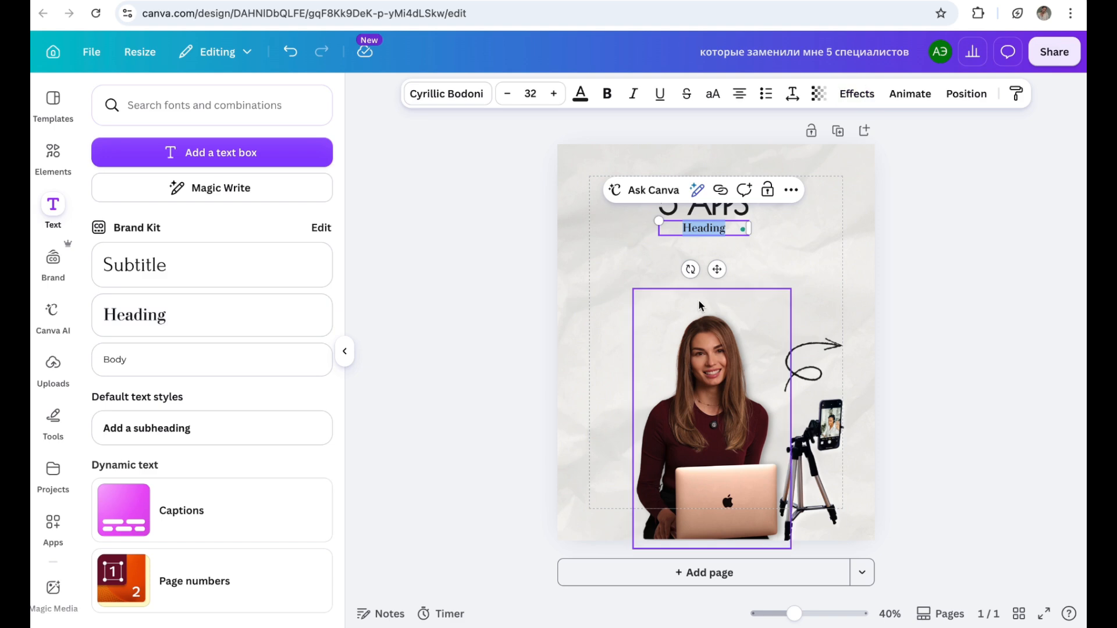
pyautogui.write('that replaced 5 professionals for me')
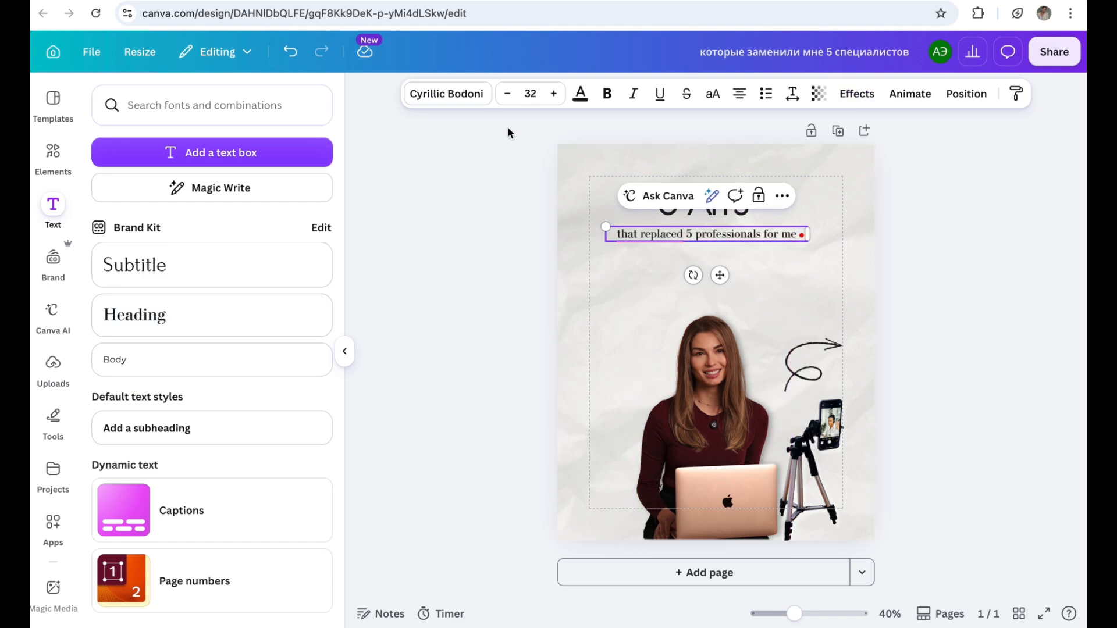
pyautogui.hotkey('ctrl', 'a')
pyautogui.click(642, 100)
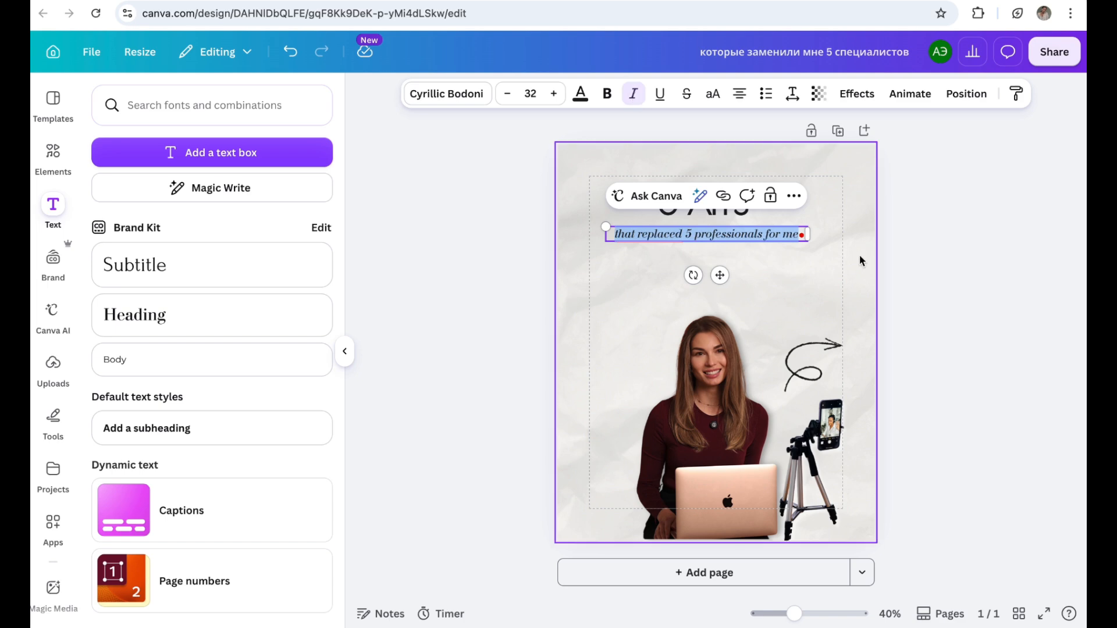
pyautogui.click(861, 261)
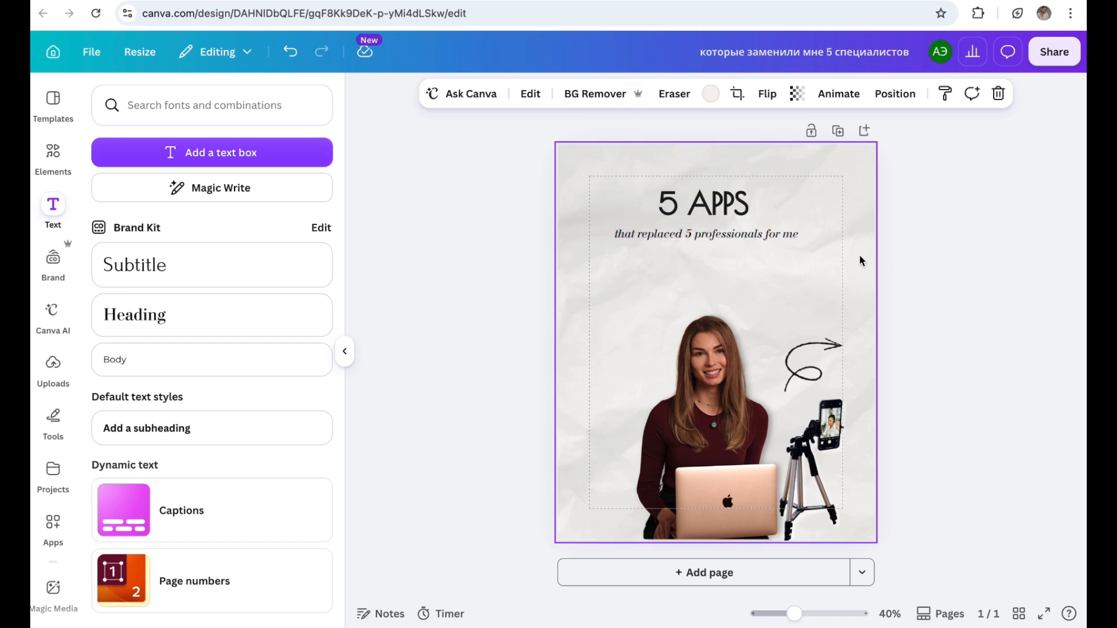
# Step: Search the graphics elements for "brush" and add a straight black brush stroke to the page
pyautogui.click(53, 151)
pyautogui.write('brush')
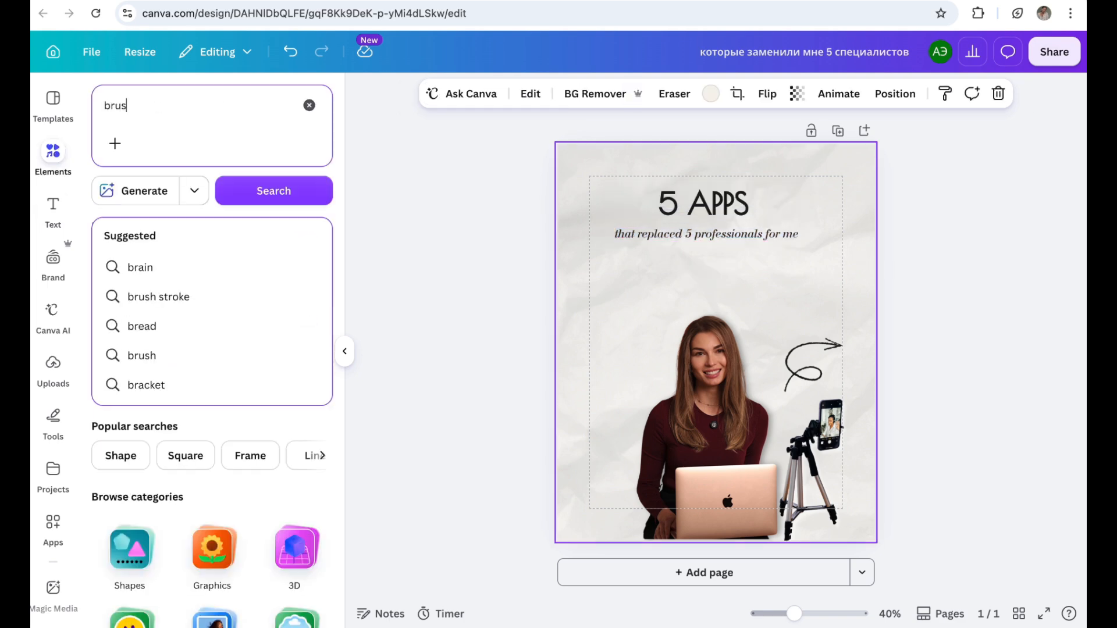
pyautogui.press('Return')
pyautogui.click(314, 263)
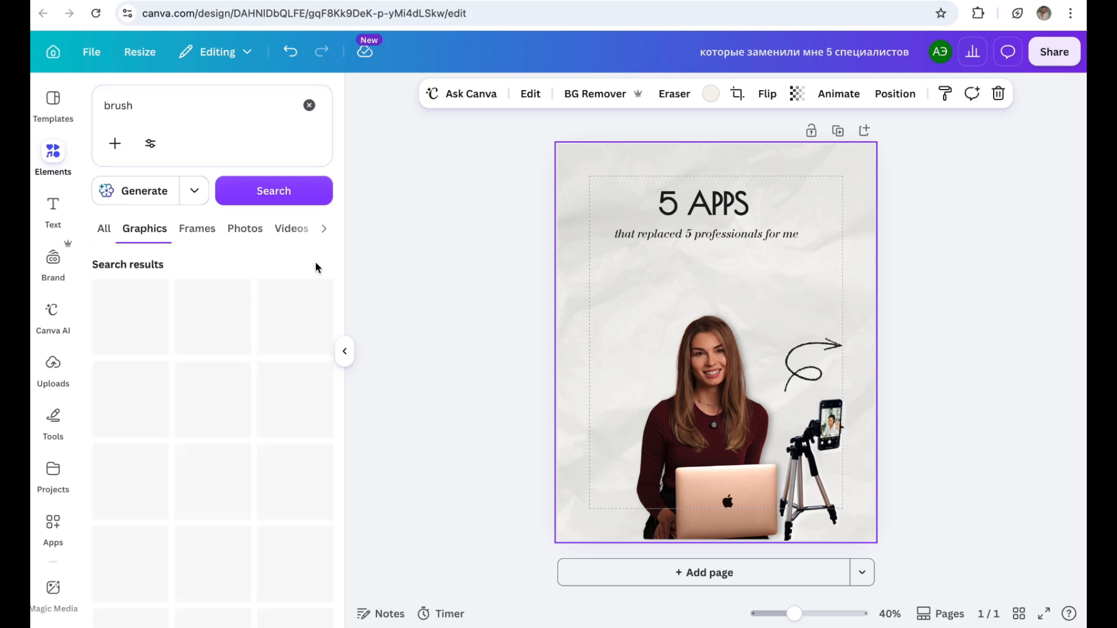
pyautogui.scroll(-3, 256, 436)
pyautogui.scroll(-6, 256, 436)
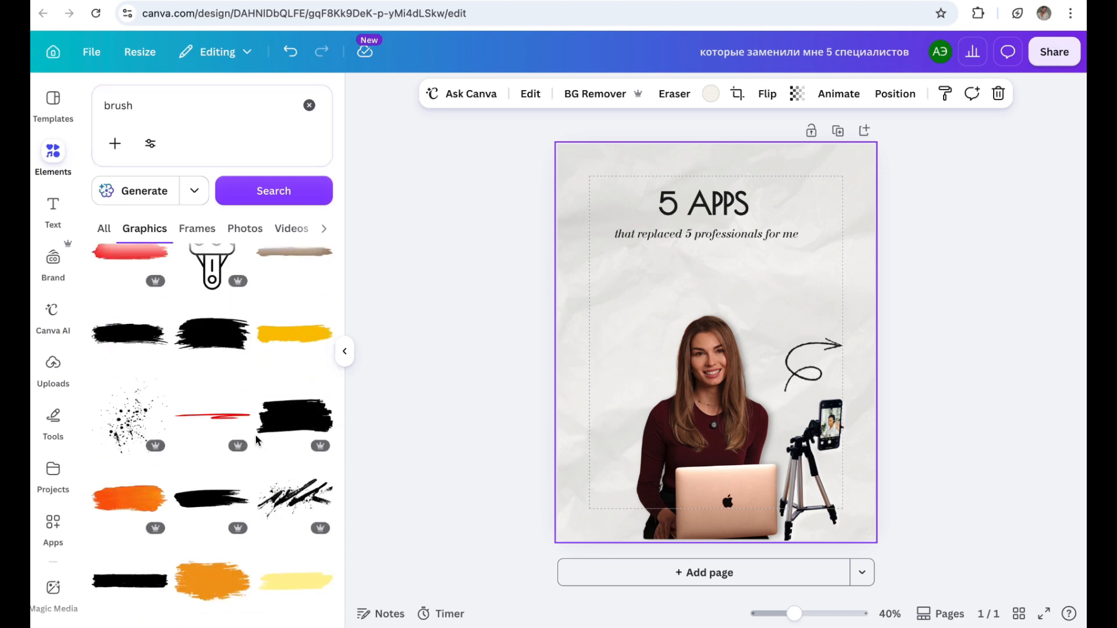
pyautogui.scroll(-3, 256, 435)
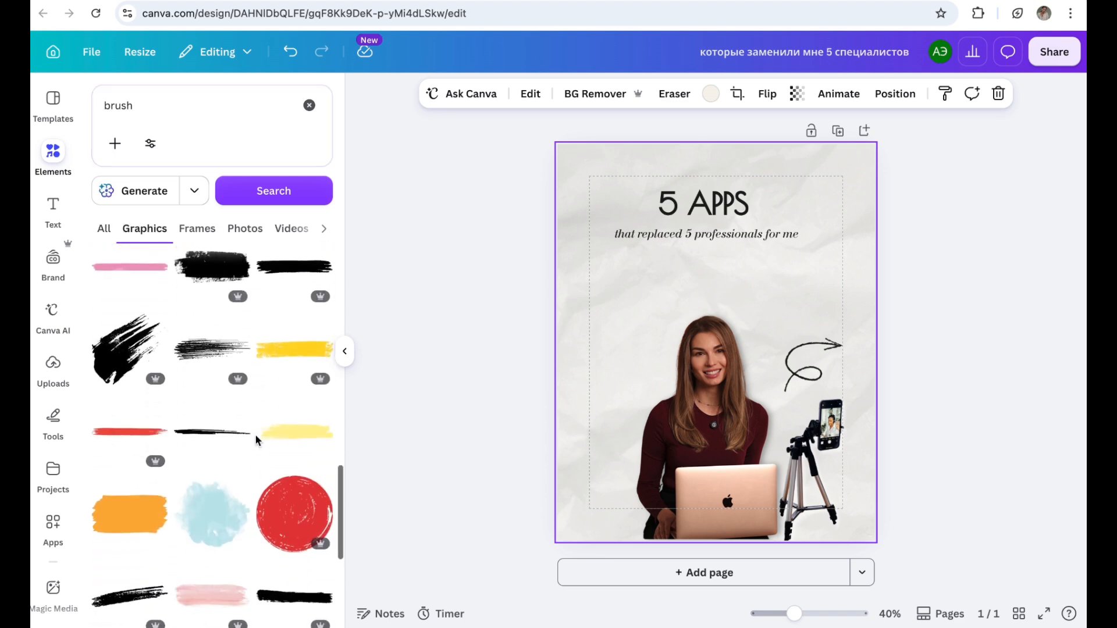
pyautogui.click(310, 599)
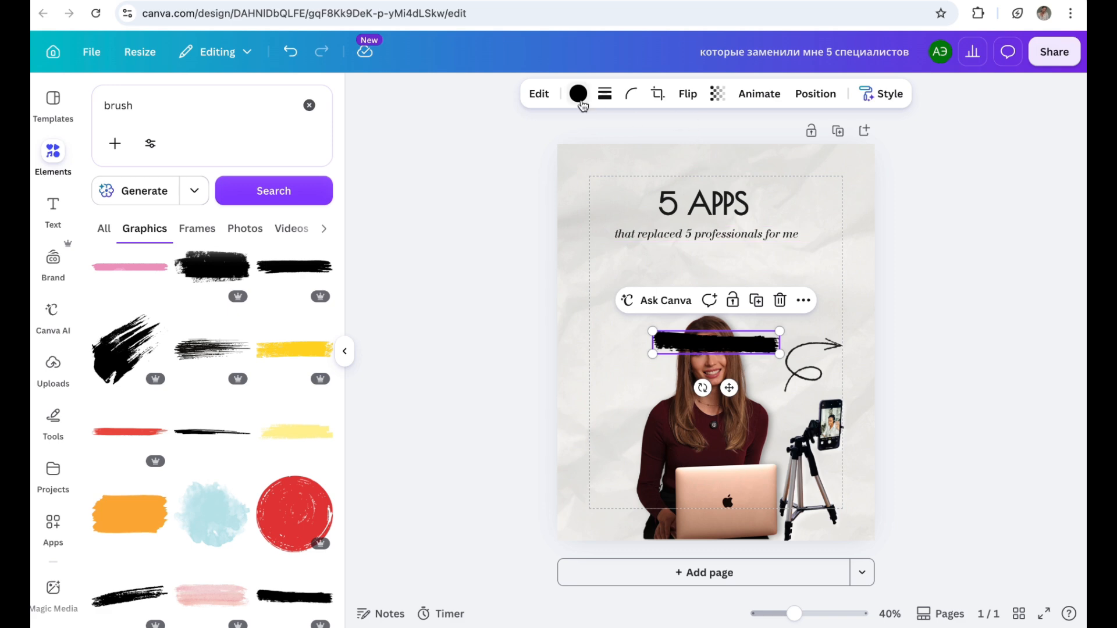
# Step: Change the brush stroke's colour from the default solid colours to white
pyautogui.click(578, 94)
pyautogui.scroll(-2, 306, 425)
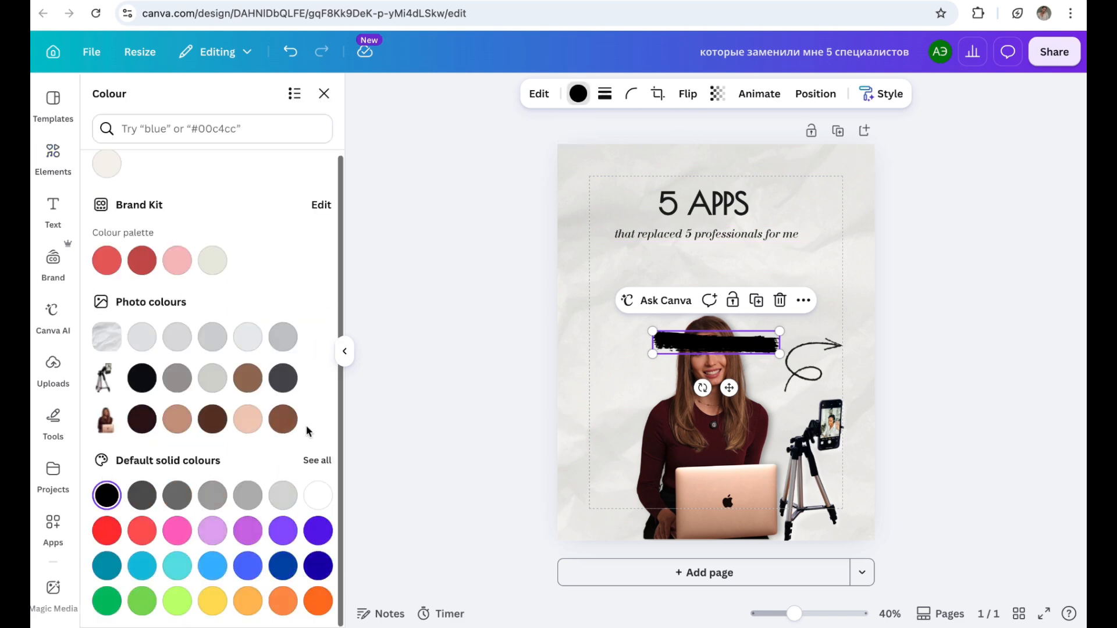
pyautogui.click(317, 495)
# Step: Fit the slightly tilted brush stroke around the "that replaced 5 professionals for me" line, and set its transparency to 81
pyautogui.moveTo(729, 388)
pyautogui.mouseDown()
pyautogui.moveTo(692, 270)
pyautogui.moveTo(683, 278)
pyautogui.mouseUp()
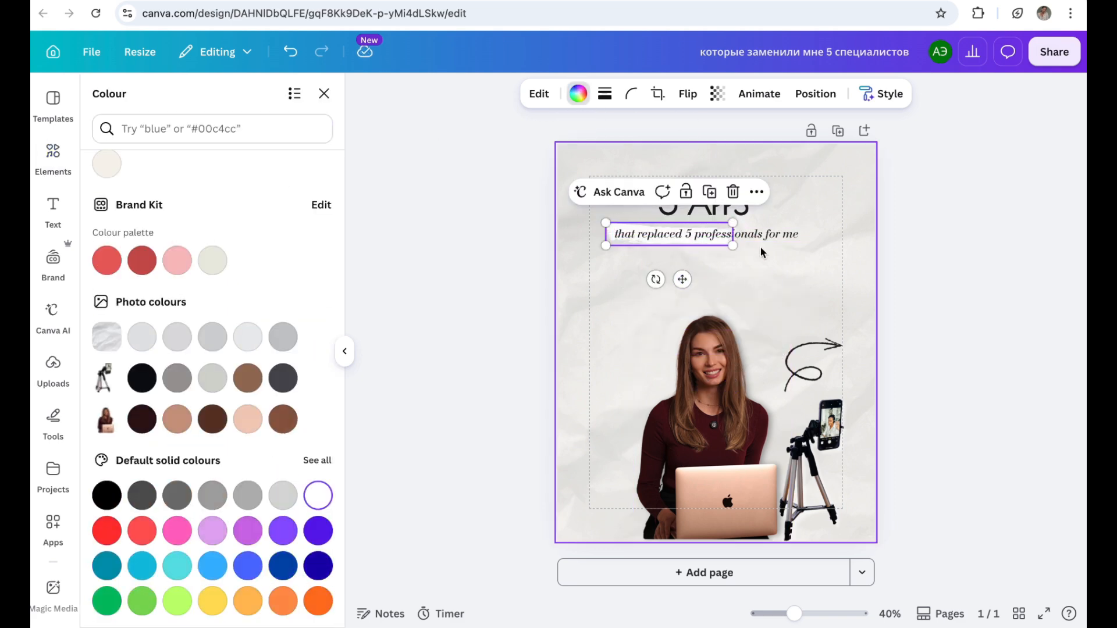
pyautogui.moveTo(733, 245); pyautogui.dragTo(808, 259)
pyautogui.moveTo(689, 301); pyautogui.dragTo(692, 297)
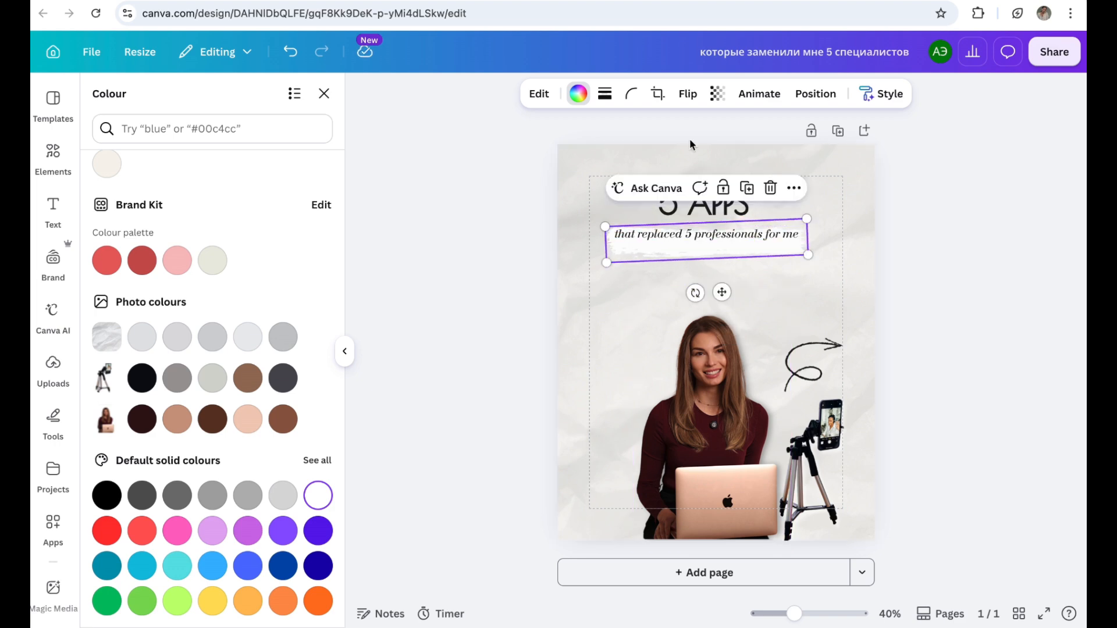
pyautogui.moveTo(706, 252); pyautogui.dragTo(705, 245)
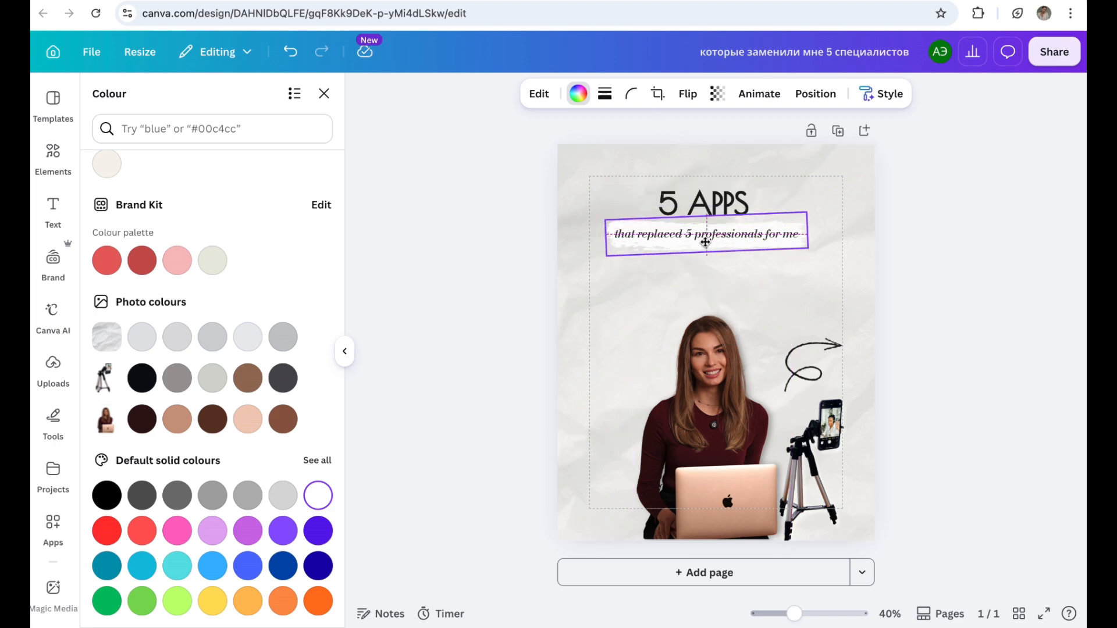
pyautogui.click(717, 94)
pyautogui.moveTo(748, 153); pyautogui.dragTo(731, 154)
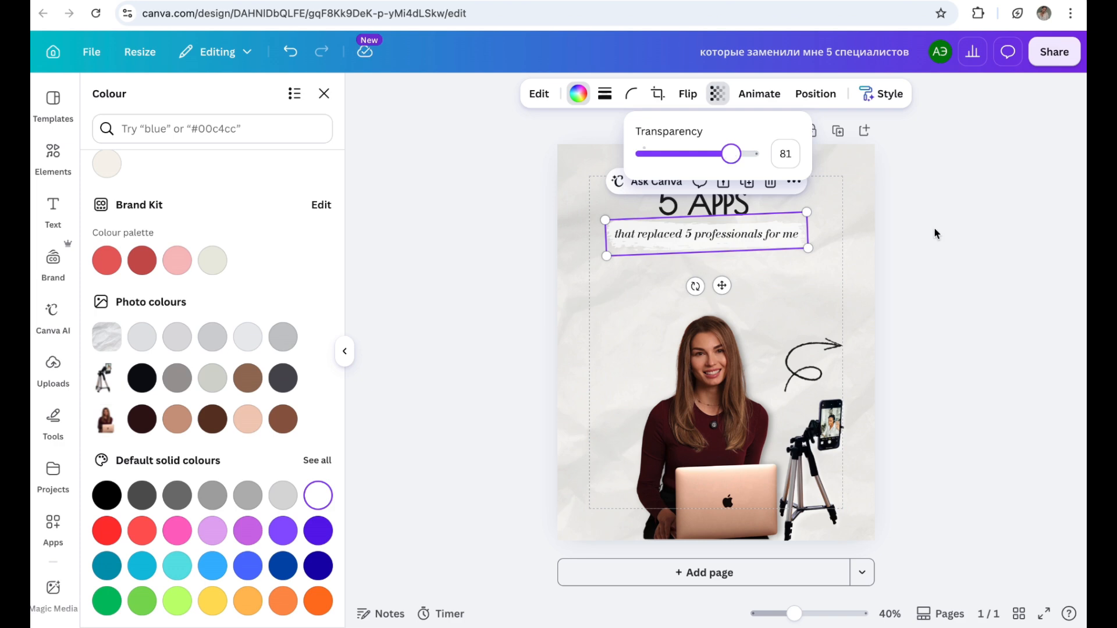
# Step: Enlarge the white brush stroke slightly so that it extends further past the end of the "that replaced 5 professionals for me" line
pyautogui.moveTo(808, 248); pyautogui.dragTo(814, 249)
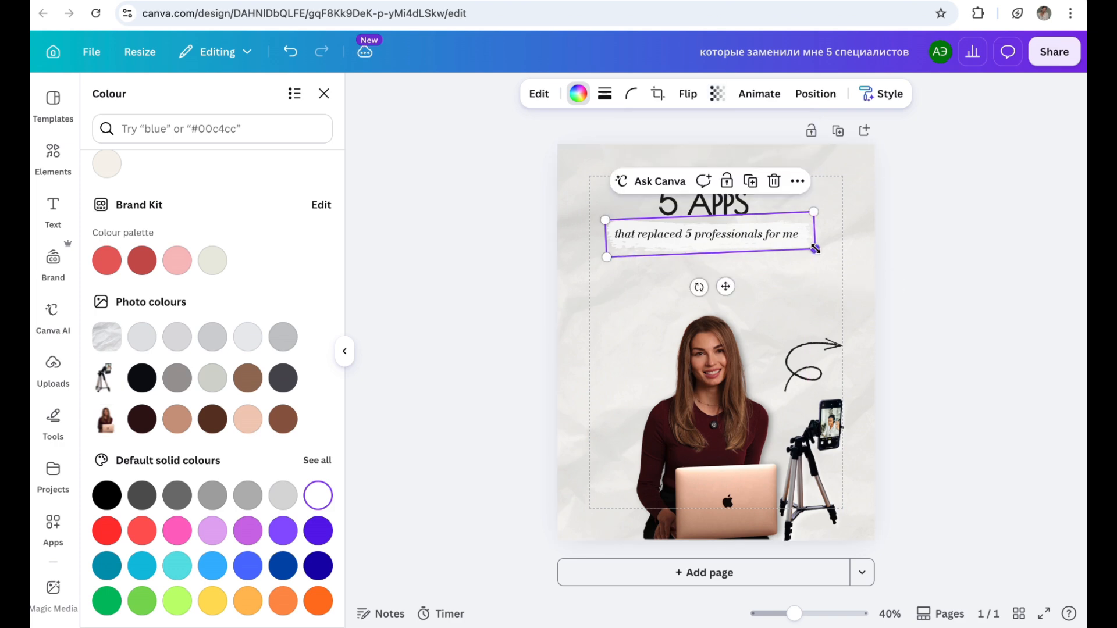
pyautogui.click(345, 352)
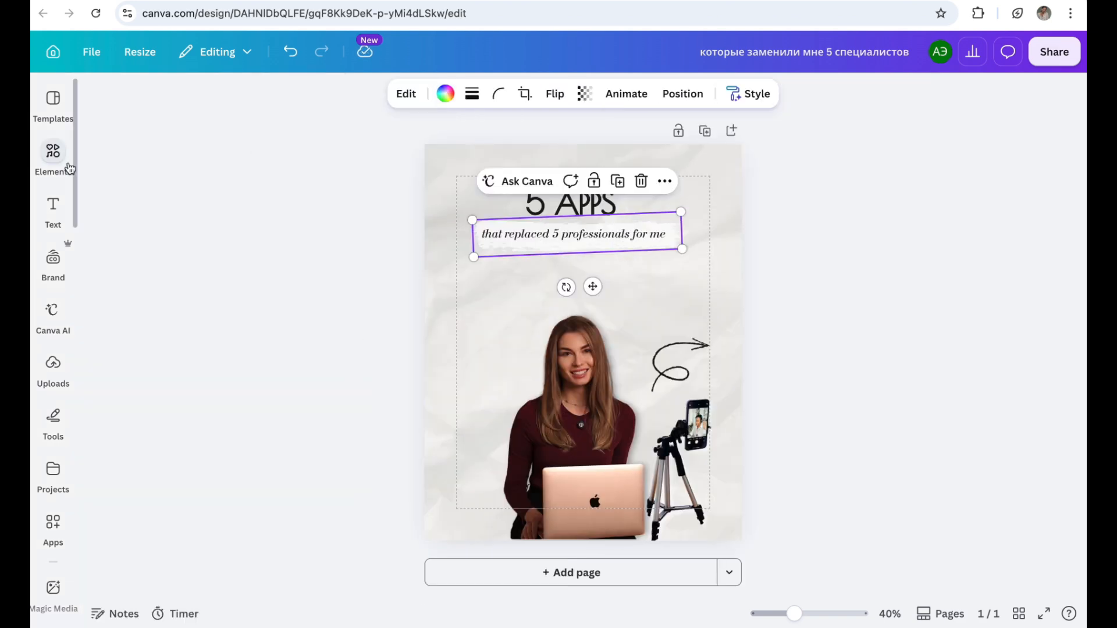
# Step: Search the graphics elements for "video" and add the black clapperboard with white stripes to the page
pyautogui.click(68, 168)
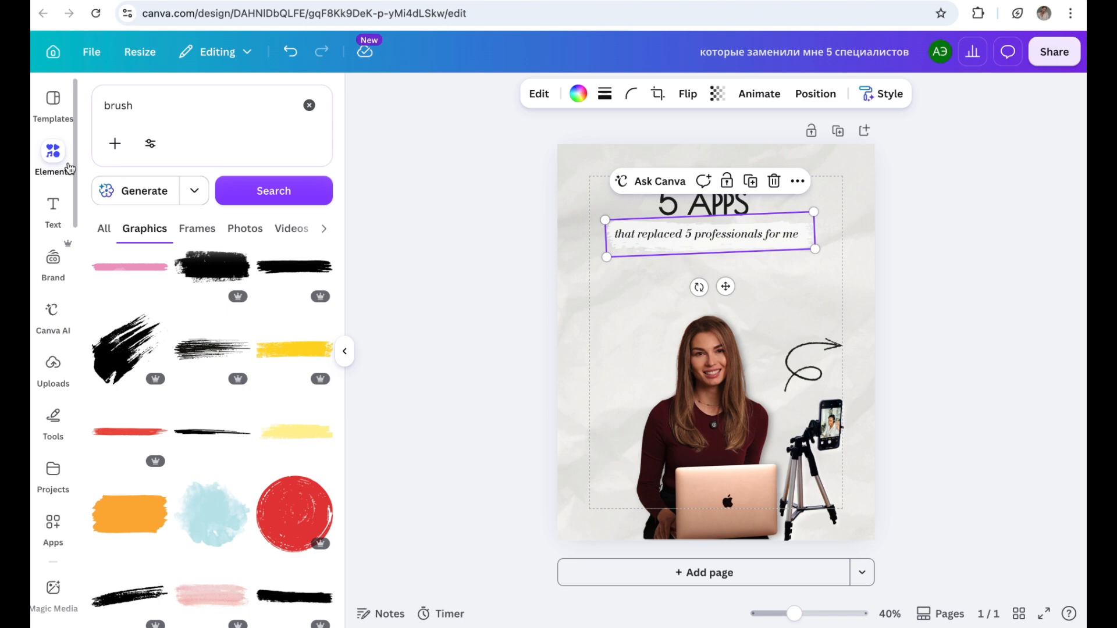
pyautogui.click(308, 105)
pyautogui.write('vide')
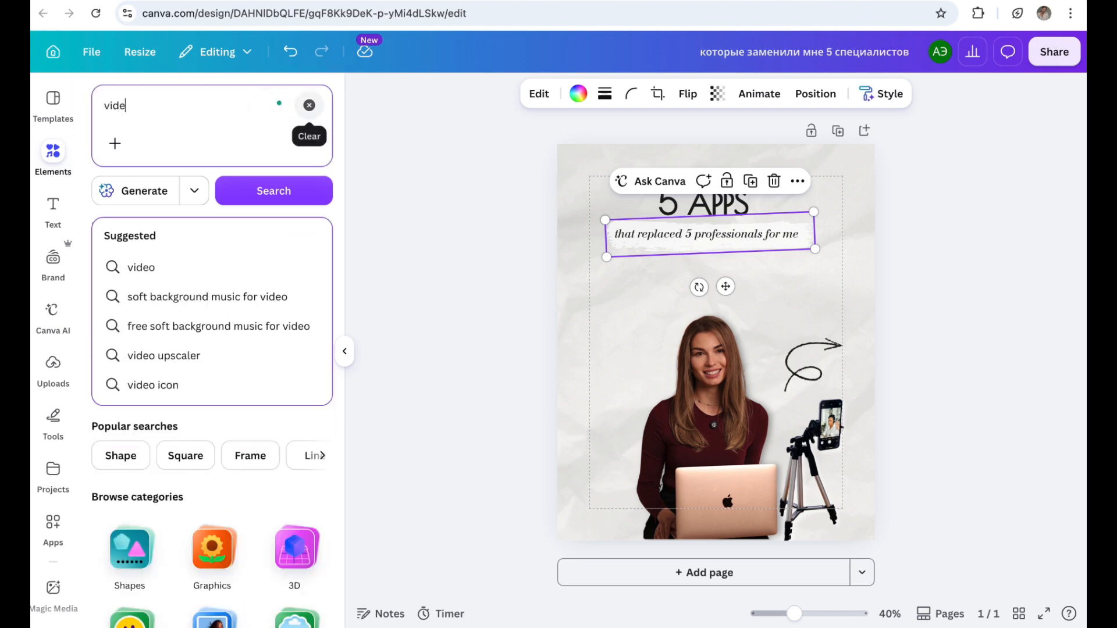
pyautogui.write('o')
pyautogui.press('Return')
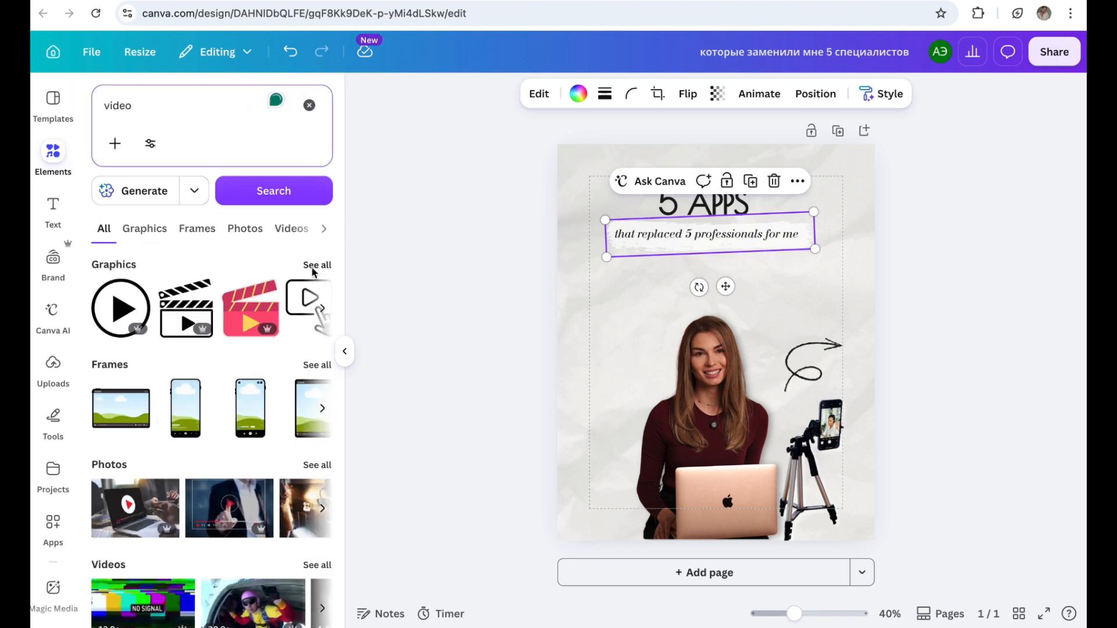
pyautogui.click(313, 266)
pyautogui.scroll(-5, 221, 496)
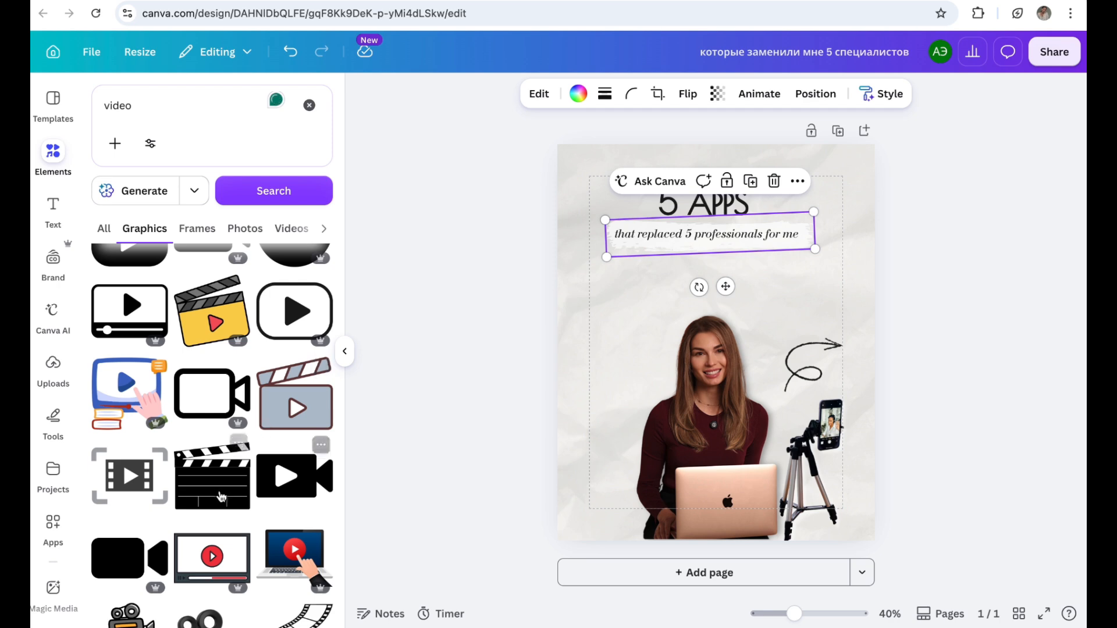
pyautogui.click(220, 496)
# Step: Place the clapperboard beside the woman's head, tilted anticlockwise, and send it behind her photo
pyautogui.moveTo(721, 369); pyautogui.dragTo(643, 386)
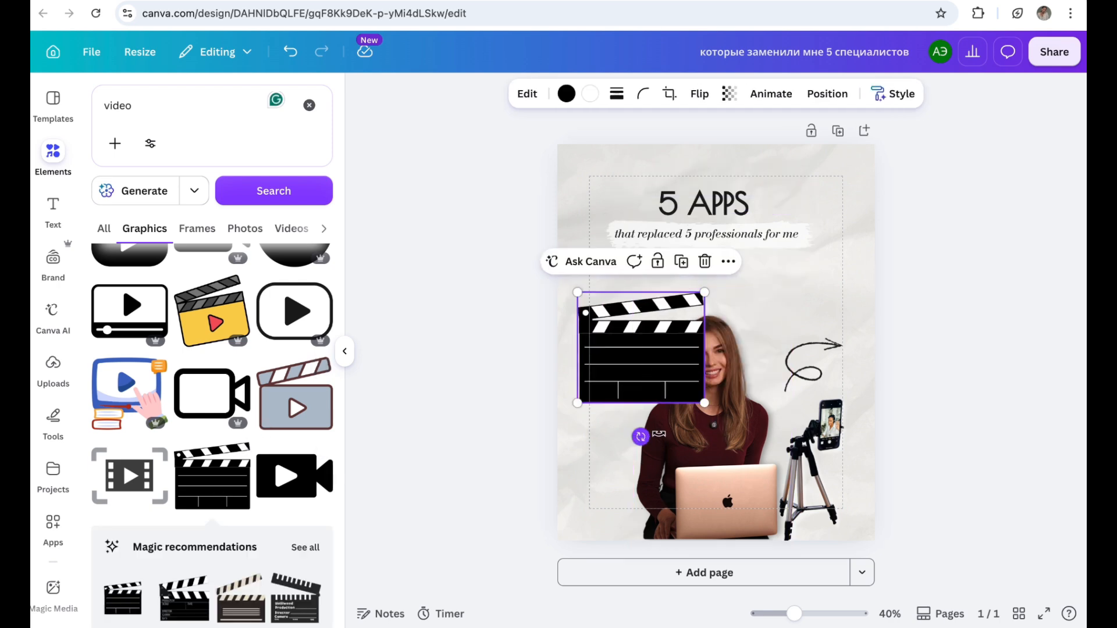
pyautogui.moveTo(640, 436); pyautogui.dragTo(673, 432)
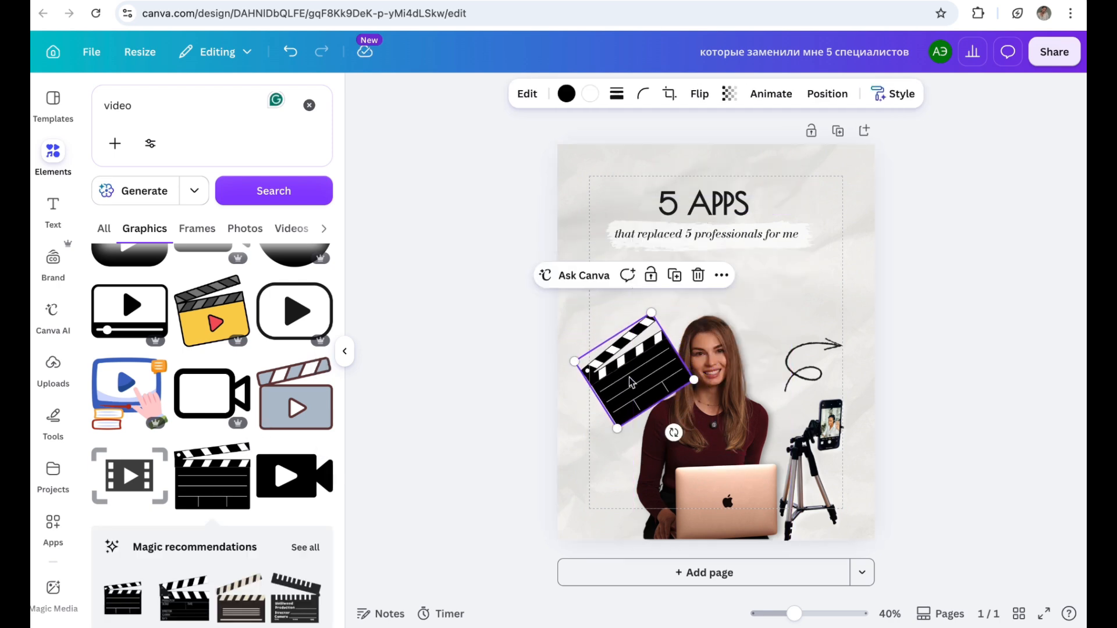
pyautogui.moveTo(631, 383); pyautogui.dragTo(641, 373)
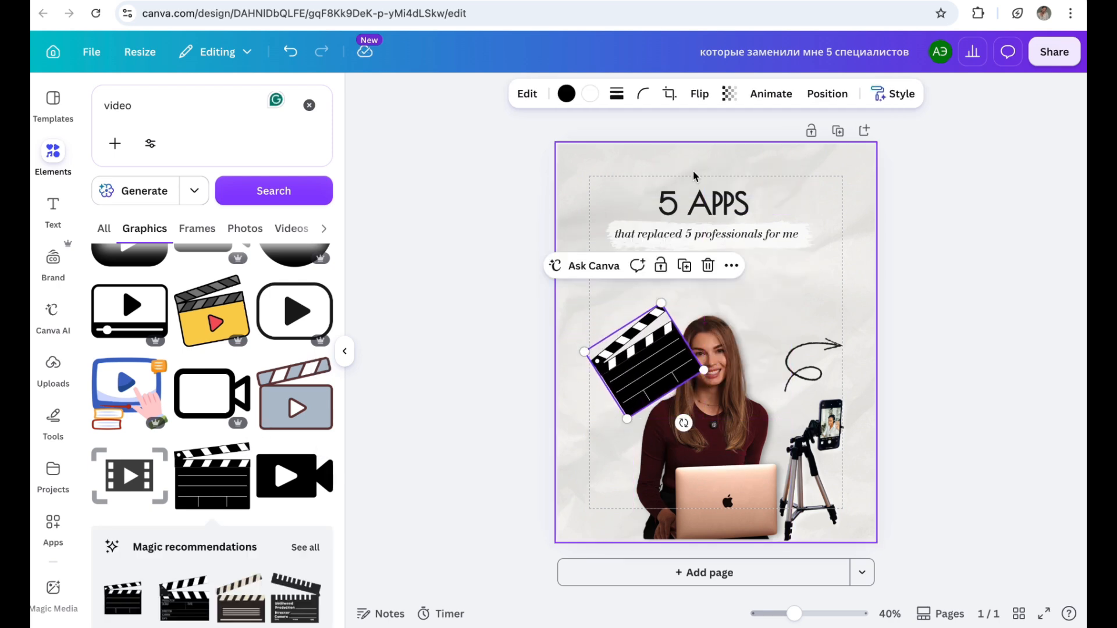
pyautogui.click(822, 90)
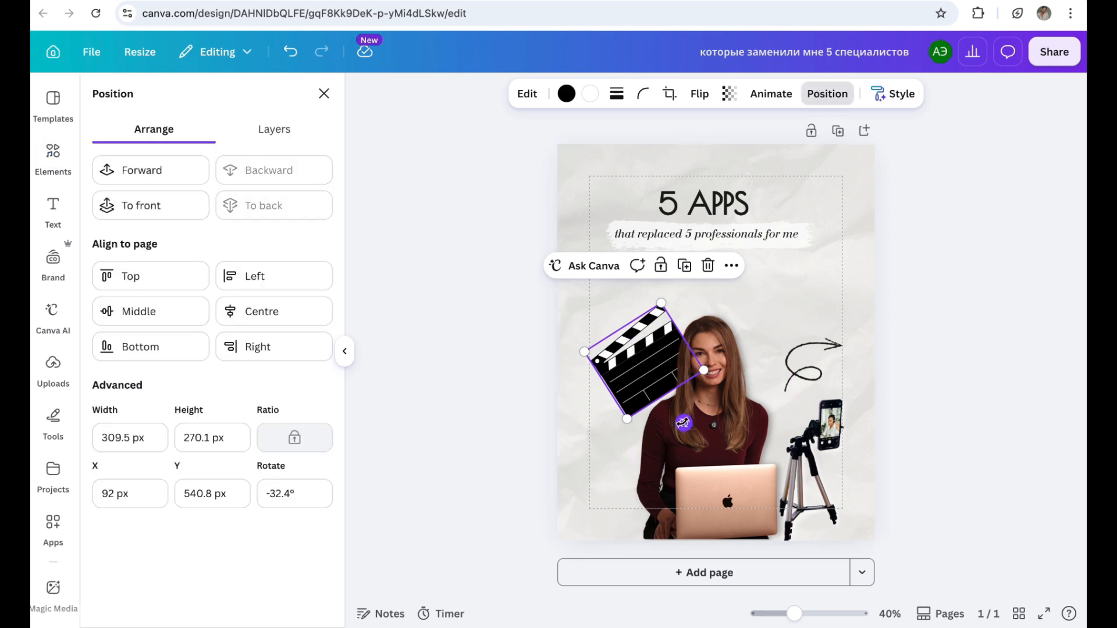
pyautogui.moveTo(684, 423); pyautogui.dragTo(673, 429)
# Step: Search the graphics elements for "microphone"
pyautogui.click(53, 154)
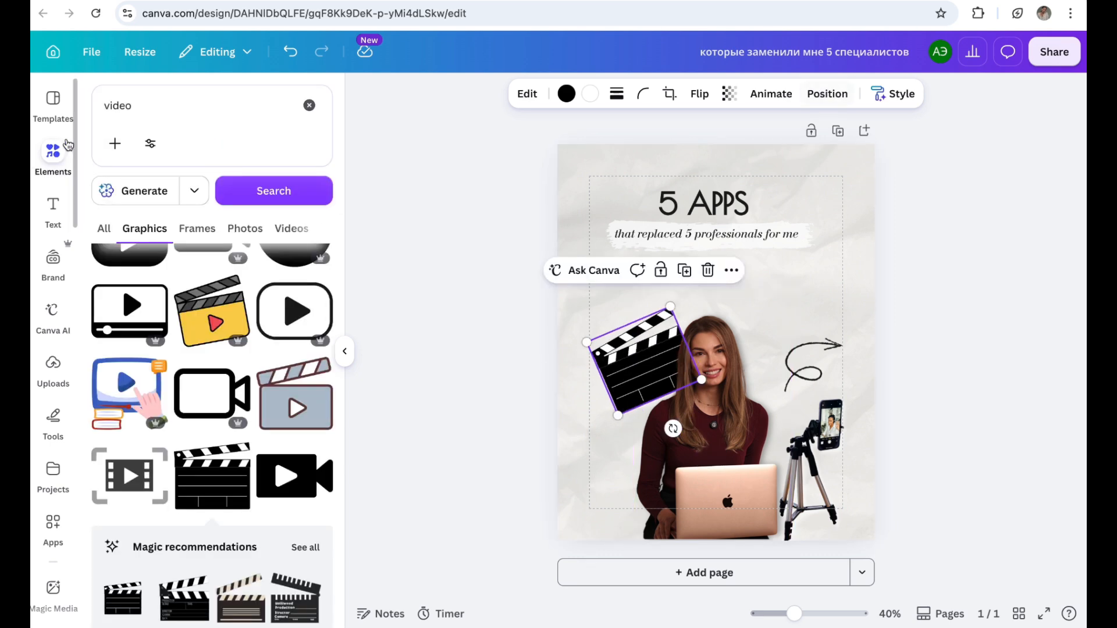
pyautogui.click(309, 107)
pyautogui.write('mic')
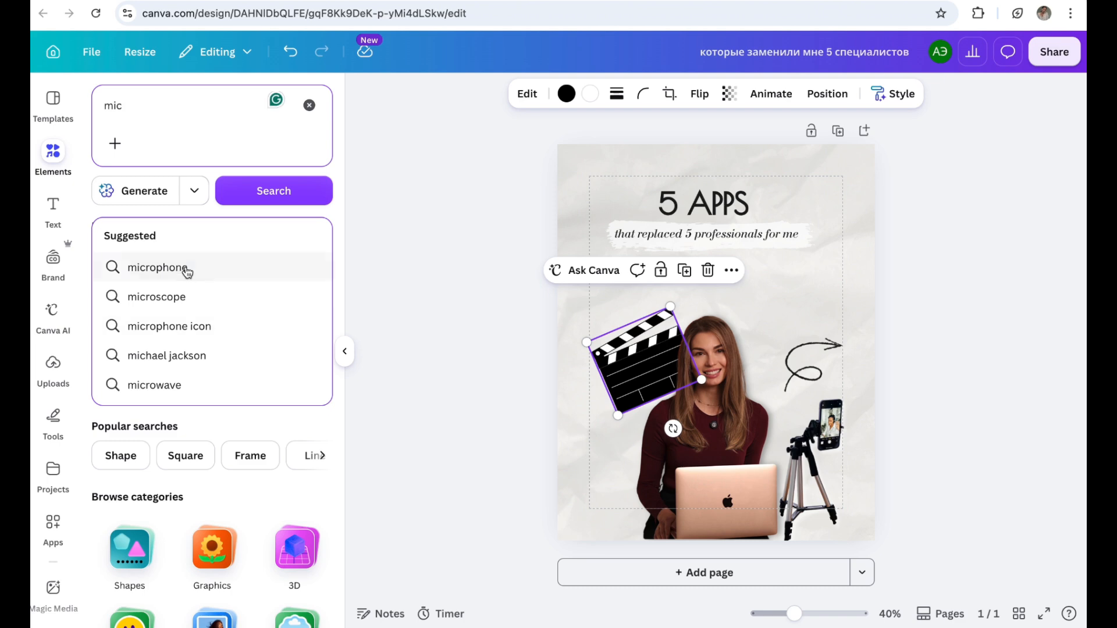
pyautogui.click(186, 269)
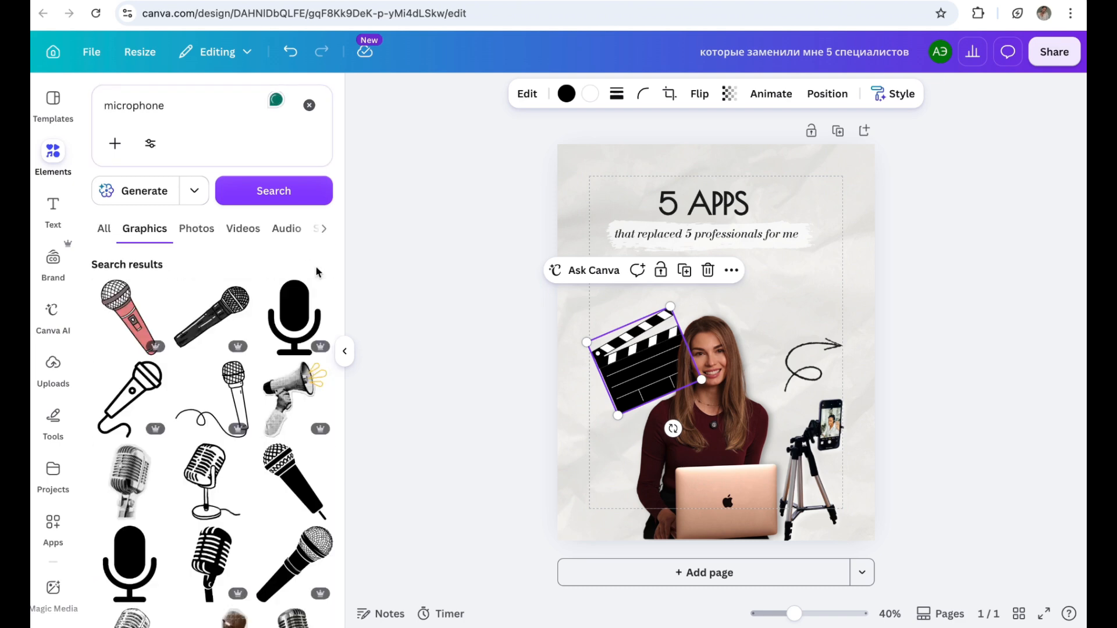
# Step: Try the solid black microphone icon on the page, delete it and open its full set of Magic recommendations
pyautogui.scroll(-3, 317, 272)
pyautogui.click(129, 367)
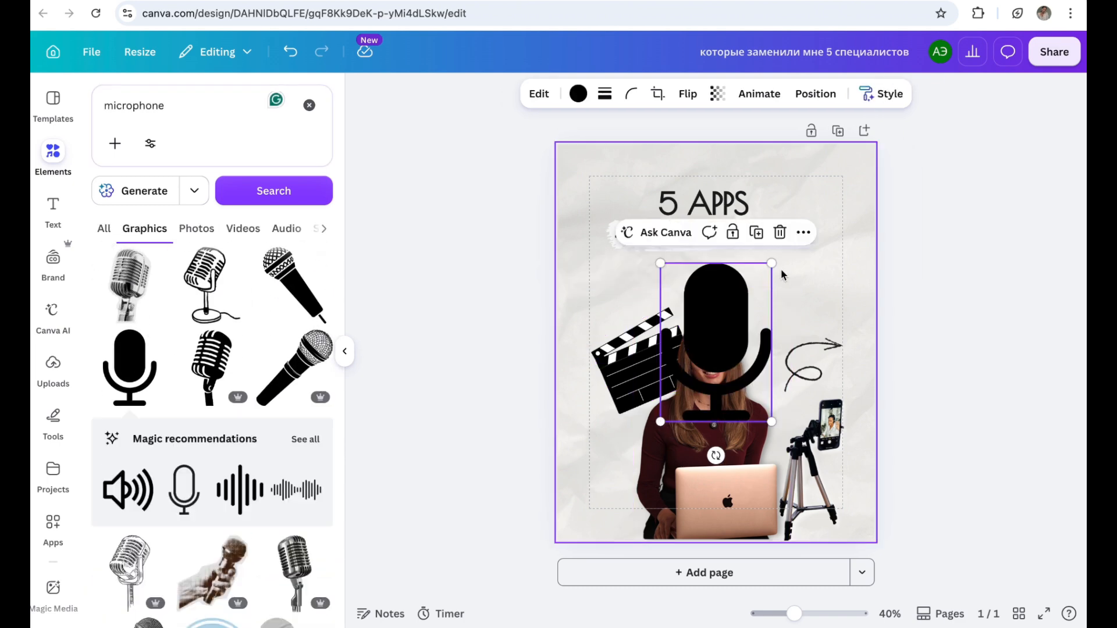
pyautogui.click(779, 232)
pyautogui.click(306, 439)
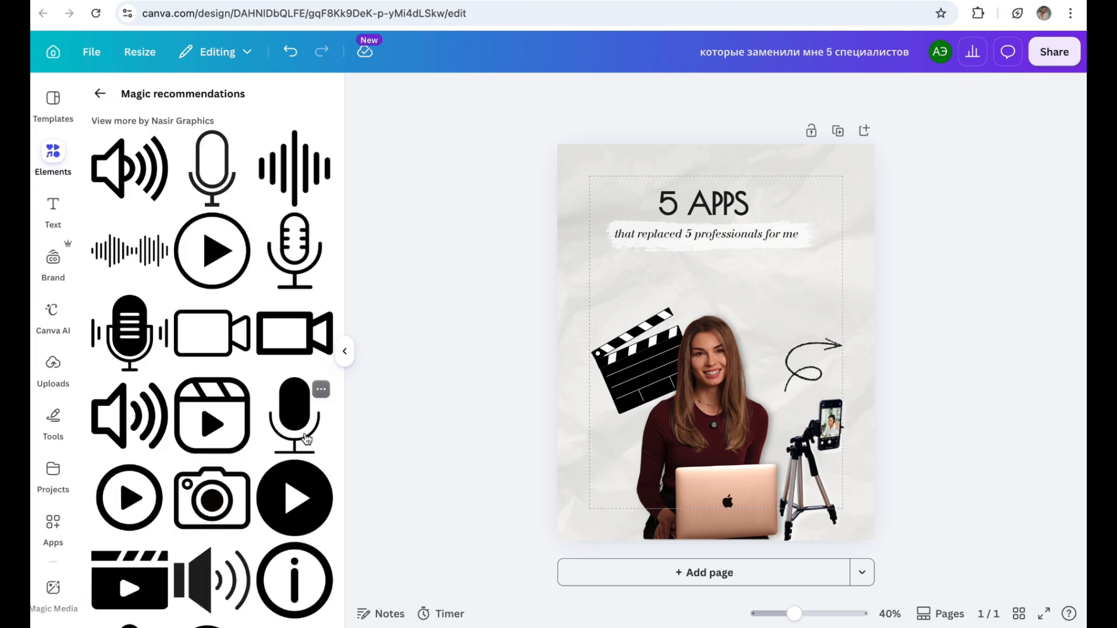
# Step: Add the black microphone icon with sound lines on both sides and place it, small, above the curly arrow
pyautogui.scroll(-7, 307, 438)
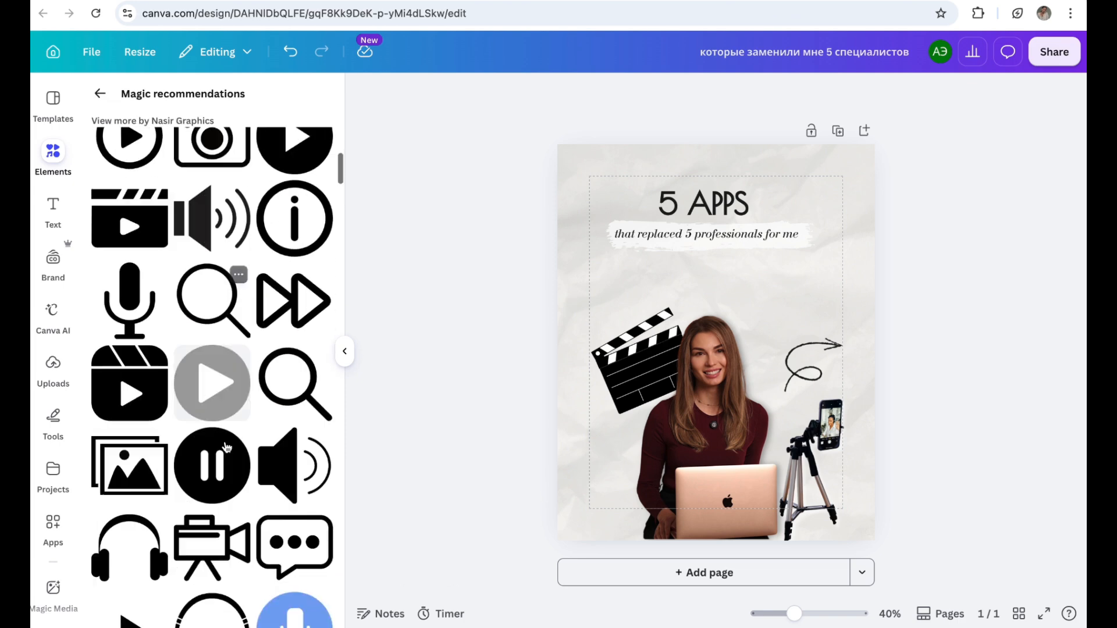
pyautogui.scroll(5, 226, 447)
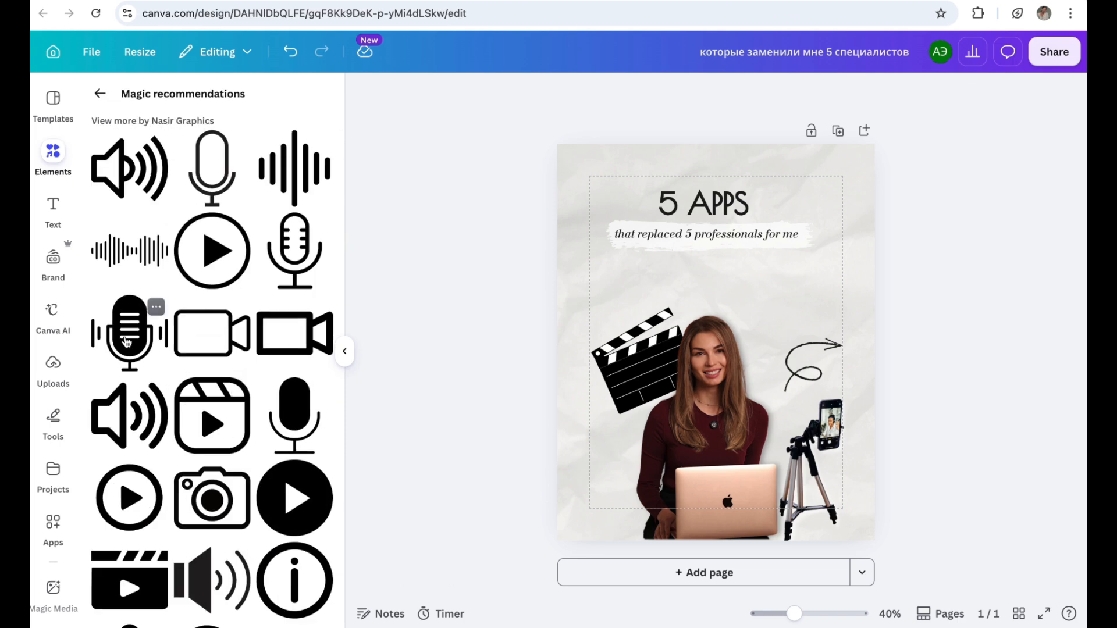
pyautogui.click(127, 340)
pyautogui.moveTo(663, 394); pyautogui.dragTo(780, 321)
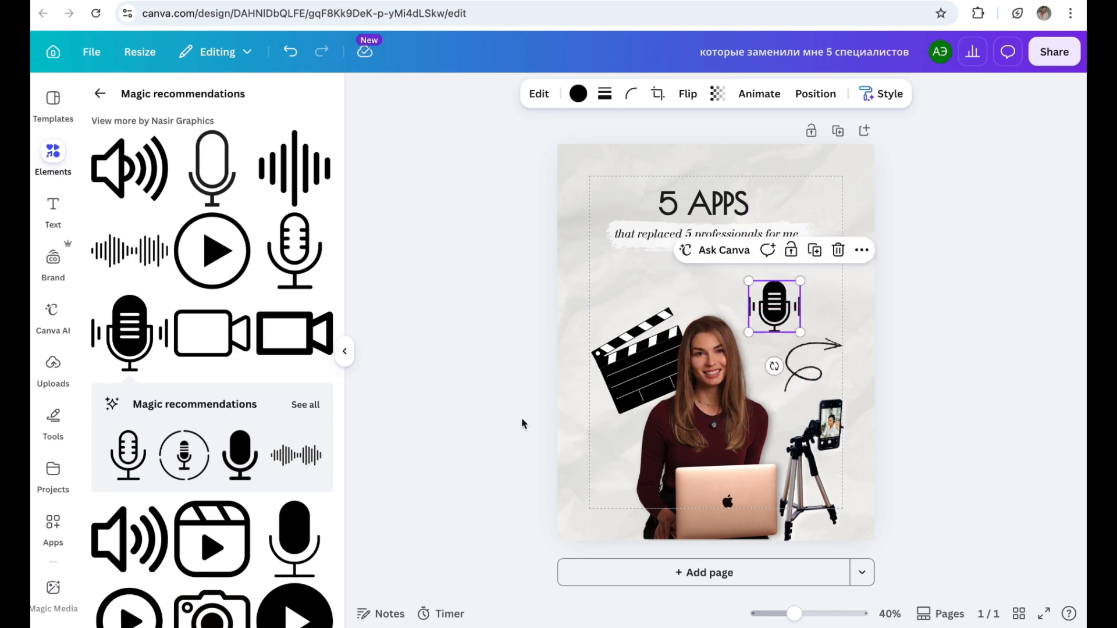
pyautogui.click(305, 405)
pyautogui.scroll(-8, 303, 405)
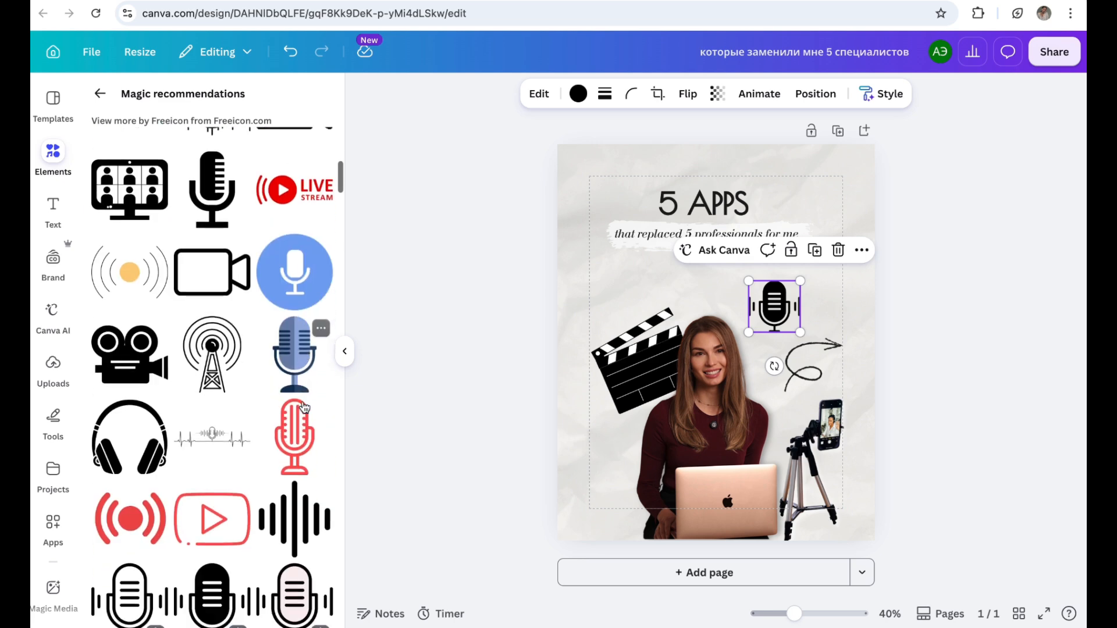
pyautogui.scroll(-3, 304, 406)
pyautogui.click(344, 351)
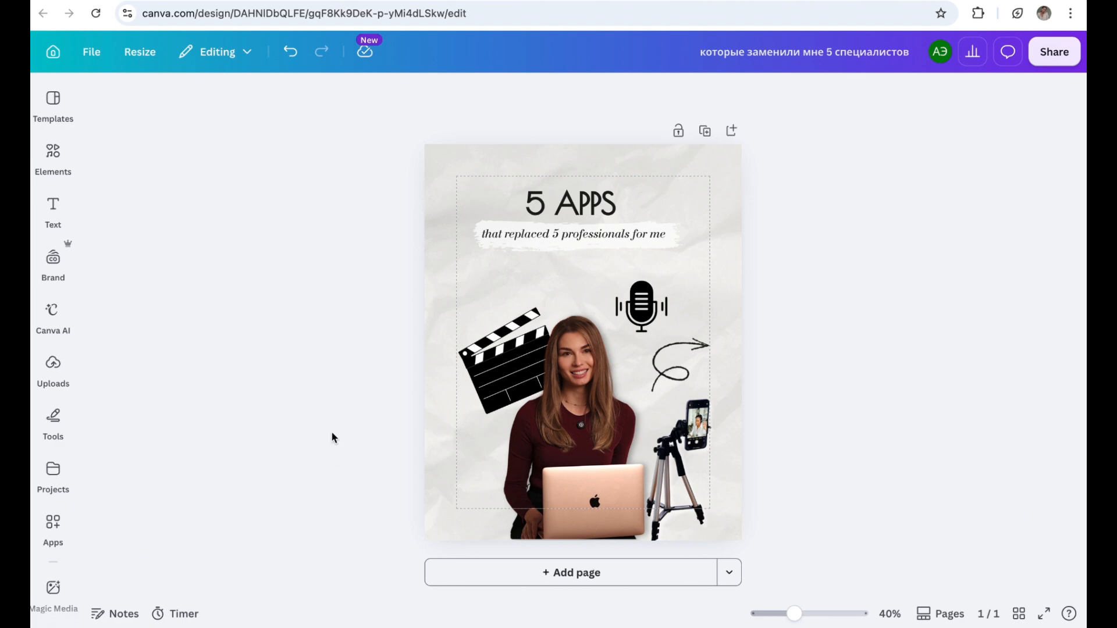
# Step: Apply the Drop shadow to the clapperboard graphic
pyautogui.click(479, 369)
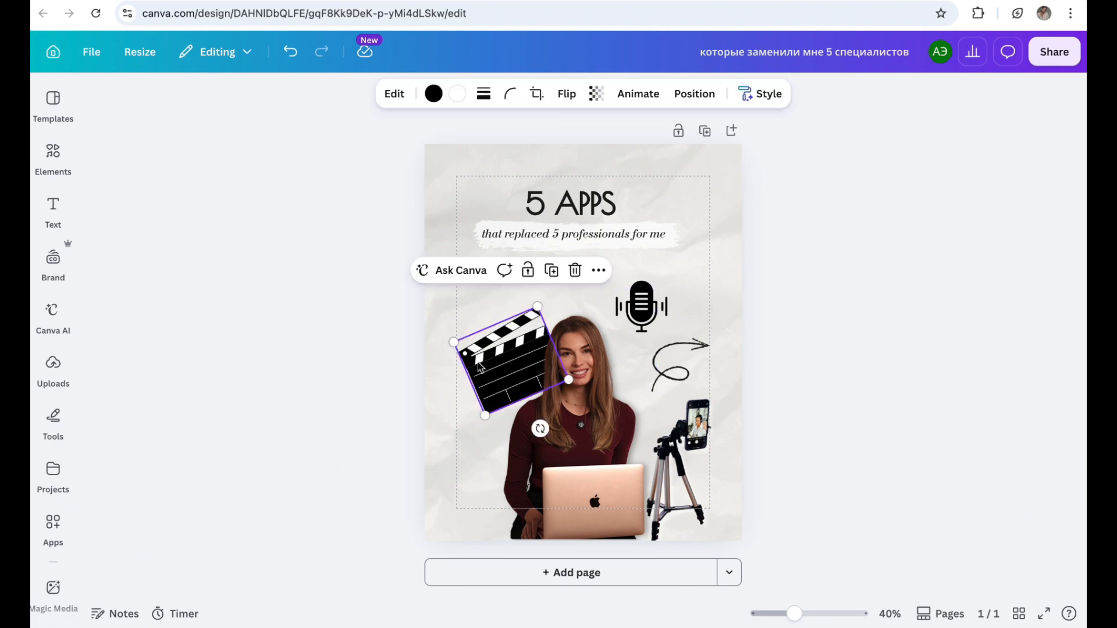
pyautogui.click(395, 94)
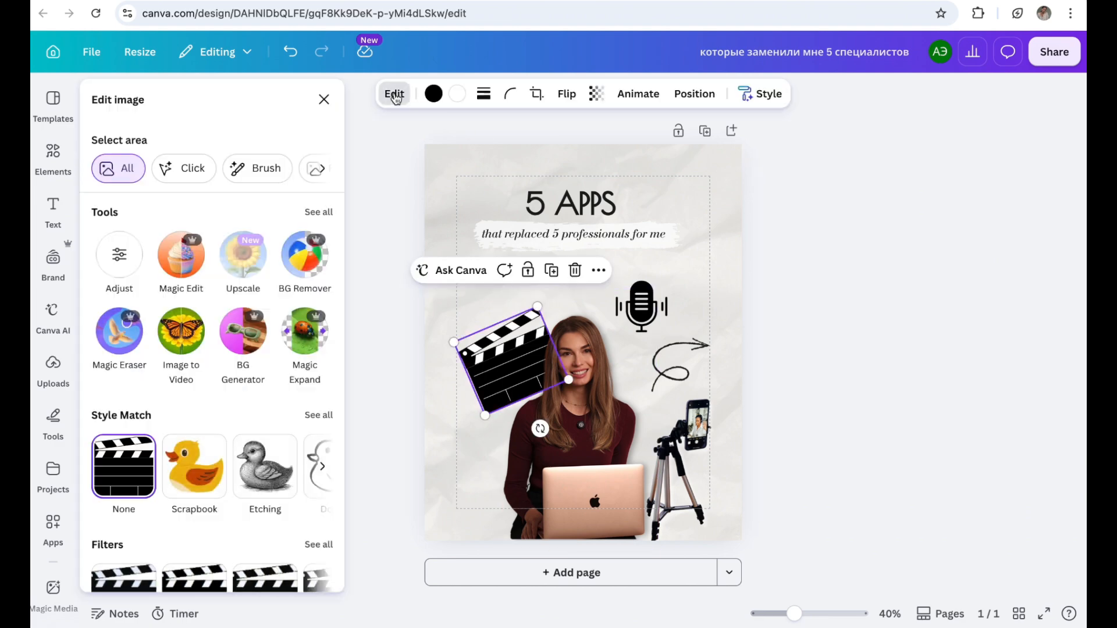
pyautogui.scroll(-4, 237, 379)
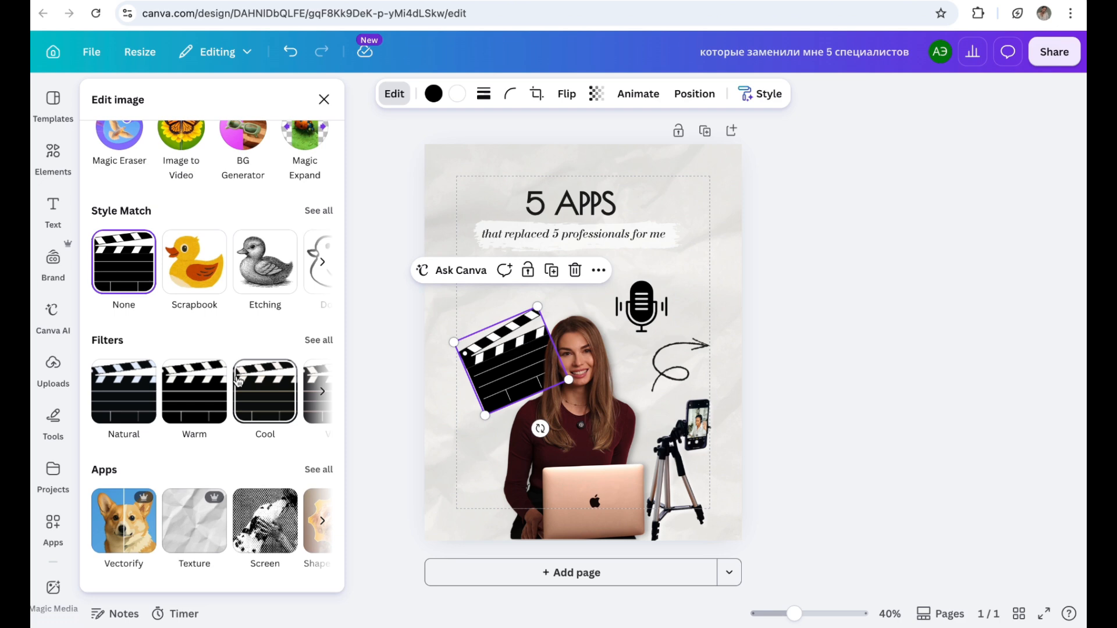
pyautogui.scroll(-2, 238, 379)
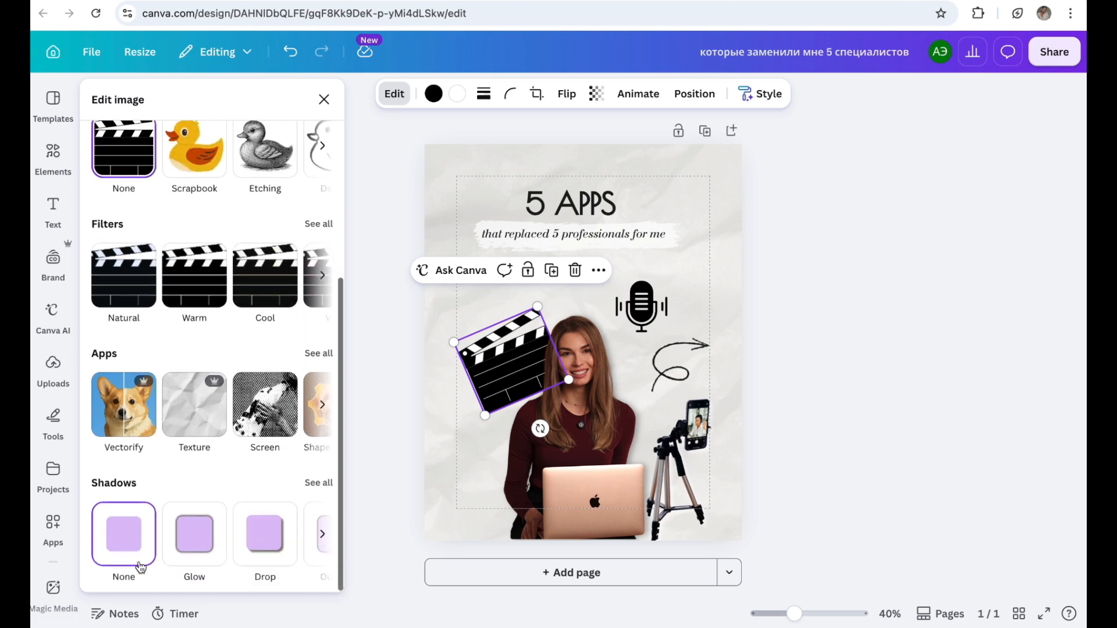
pyautogui.hscroll(2, 273, 544)
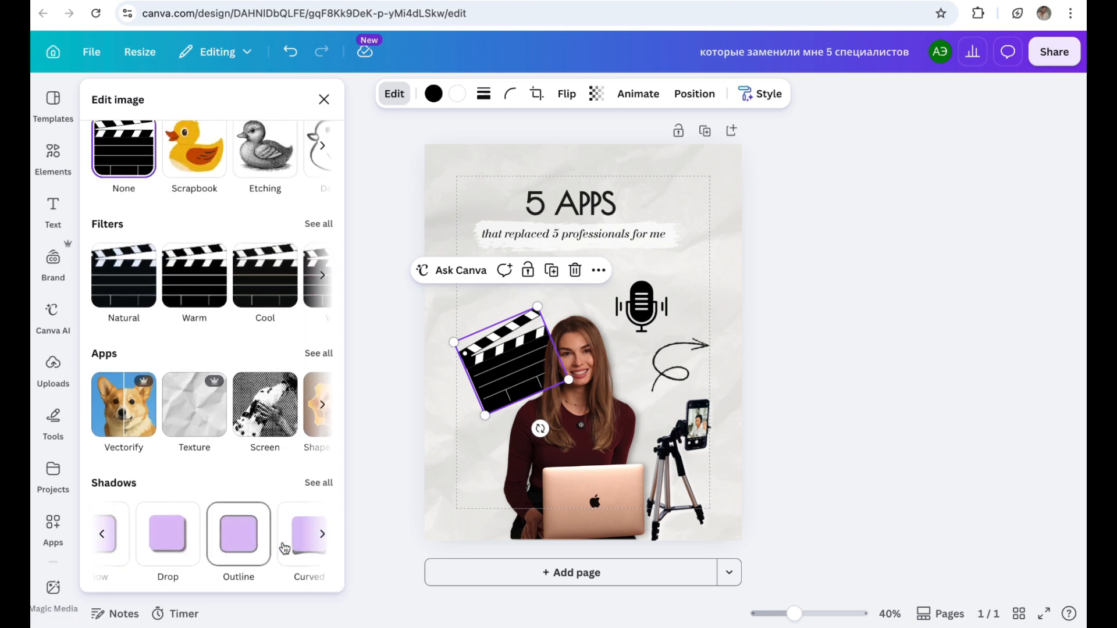
pyautogui.hscroll(-1, 174, 554)
pyautogui.click(179, 555)
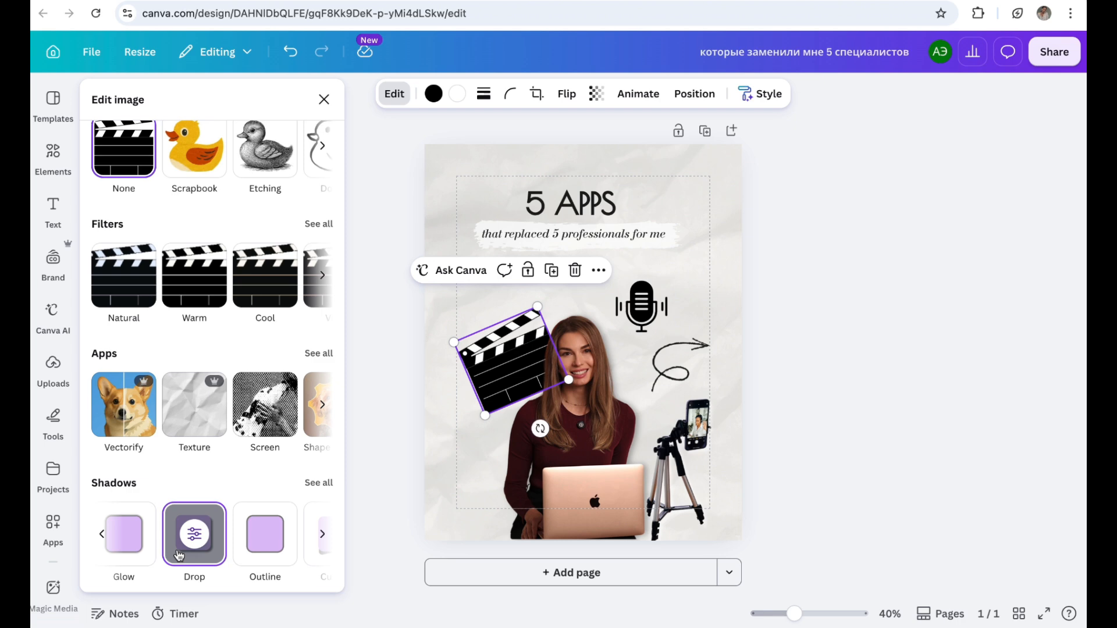
# Step: Apply the Drop shadow to the microphone icon and check the shadow setting of the phone tripod
pyautogui.click(642, 307)
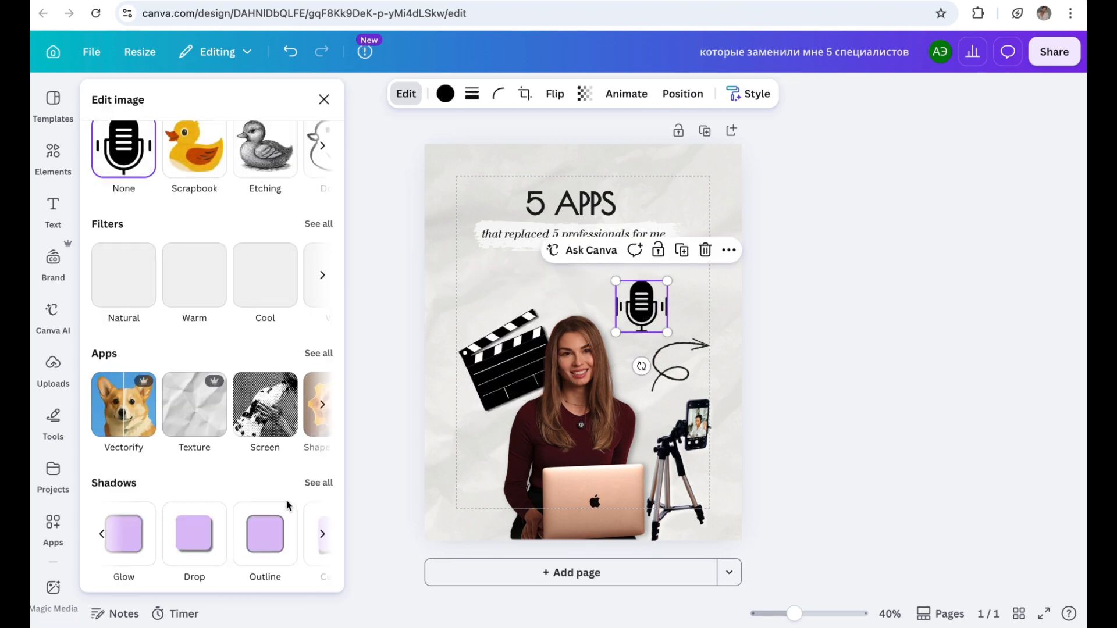
pyautogui.click(201, 529)
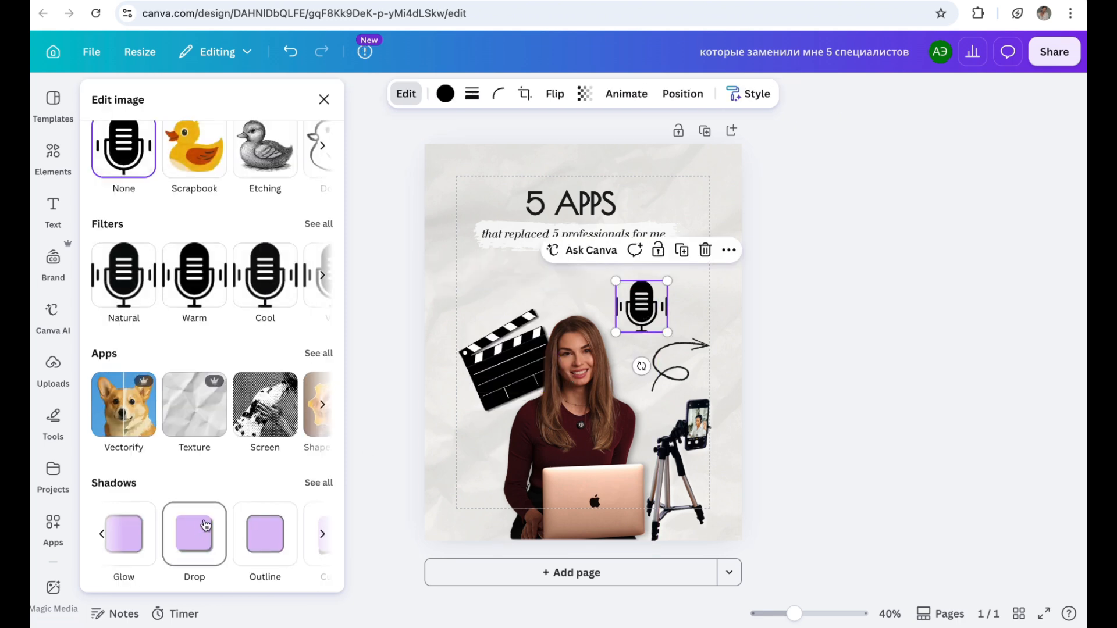
pyautogui.click(697, 442)
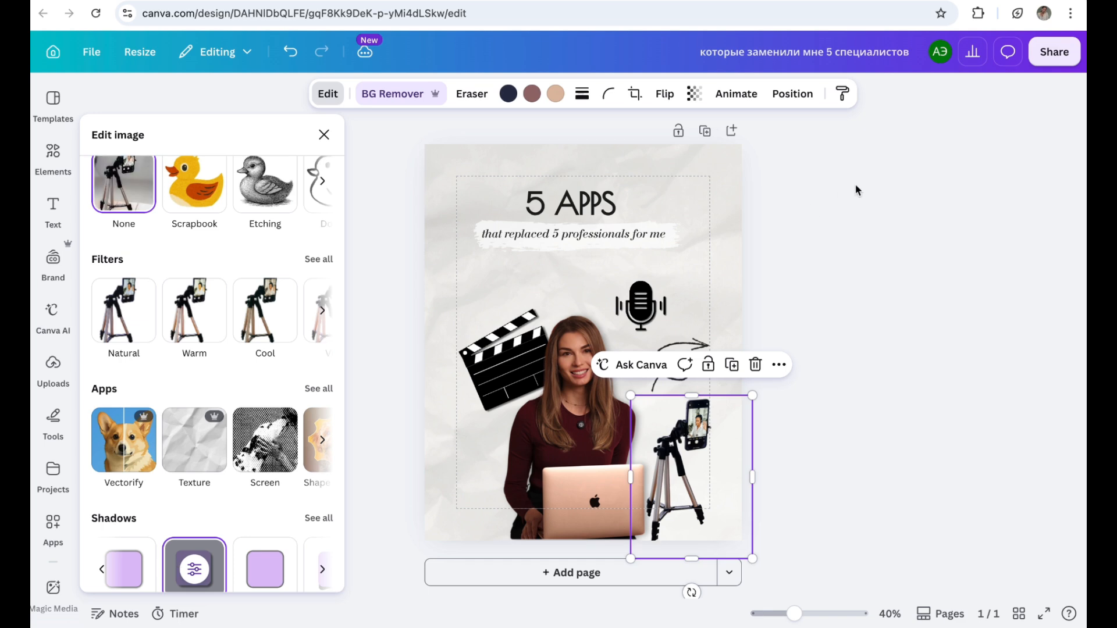
pyautogui.click(856, 190)
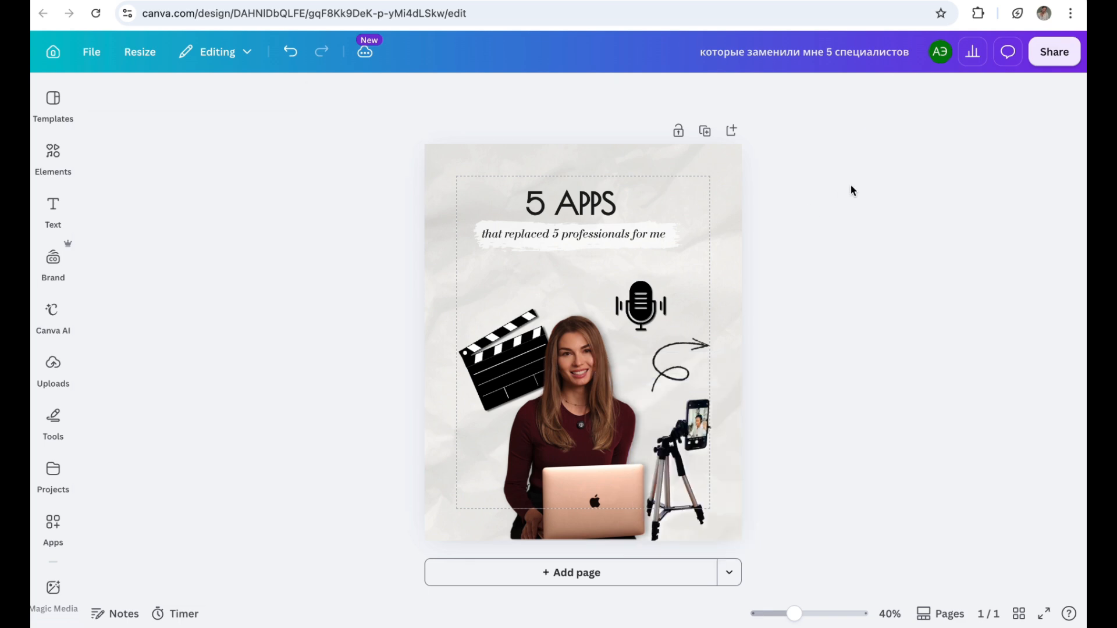
# Step: Add a heading-style text line reading "Save for later" to the page
pyautogui.click(53, 205)
pyautogui.click(253, 313)
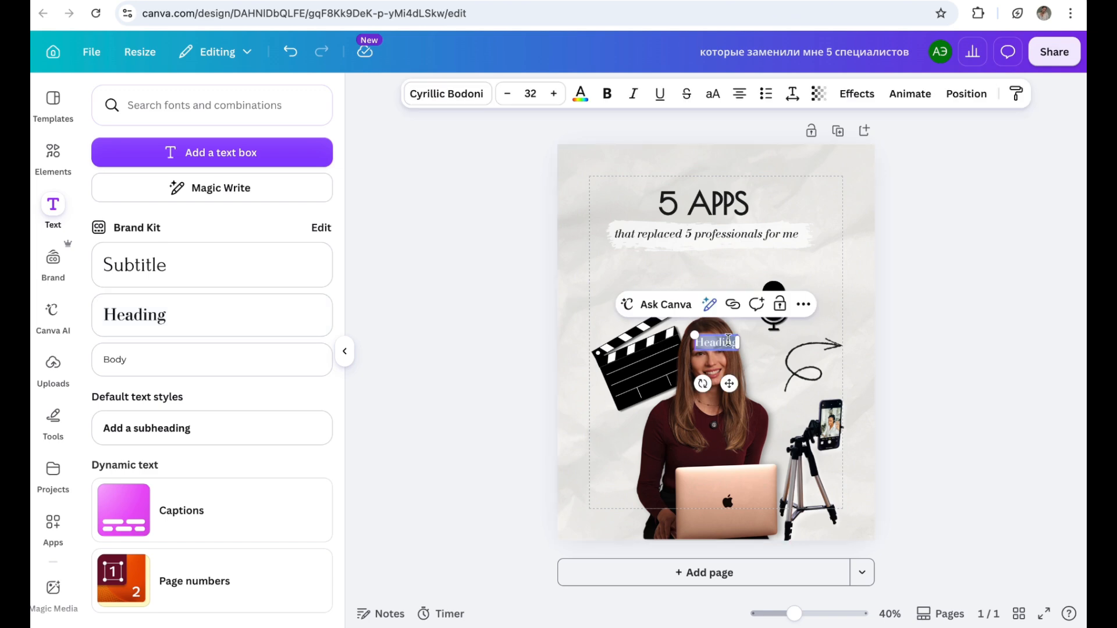
pyautogui.press('BackSpace')
pyautogui.write('SAVE')
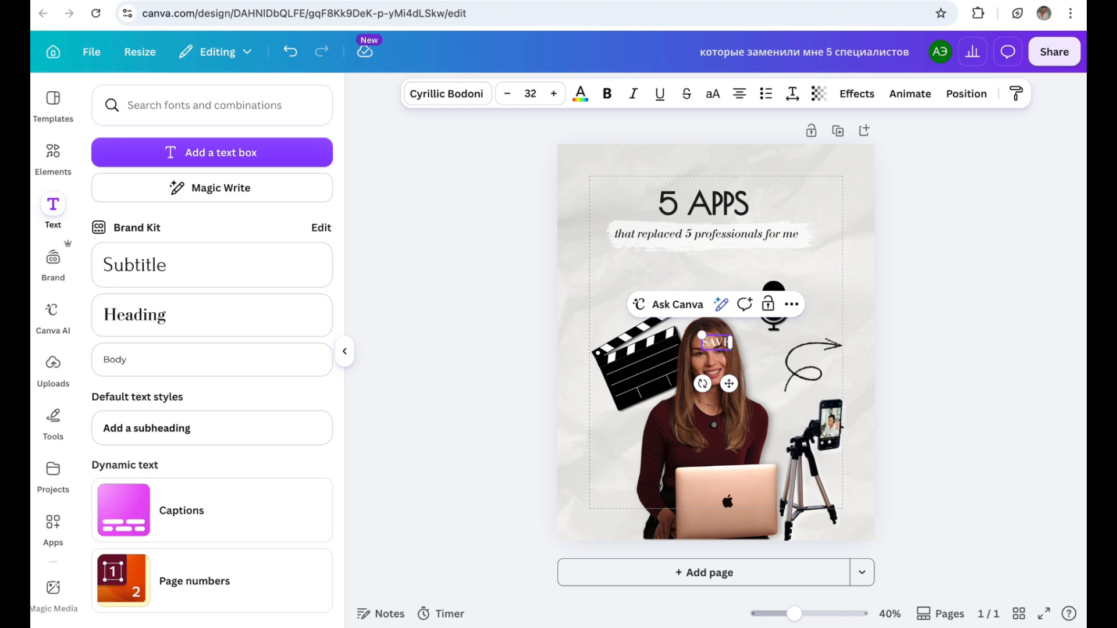
pyautogui.write('E')
pyautogui.press('BackSpace')
pyautogui.press('BackSpace')
pyautogui.press('BackSpace')
pyautogui.press('BackSpace')
pyautogui.write('Save for late')
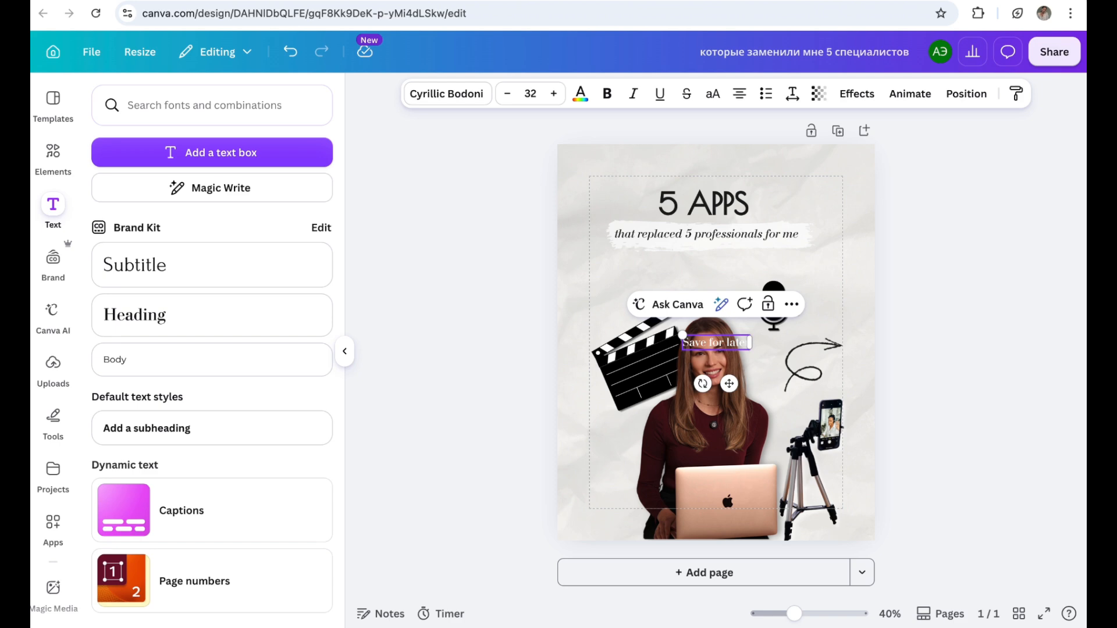
# Step: Look up a square among the graphic elements and add the square shape to the page
pyautogui.click(57, 162)
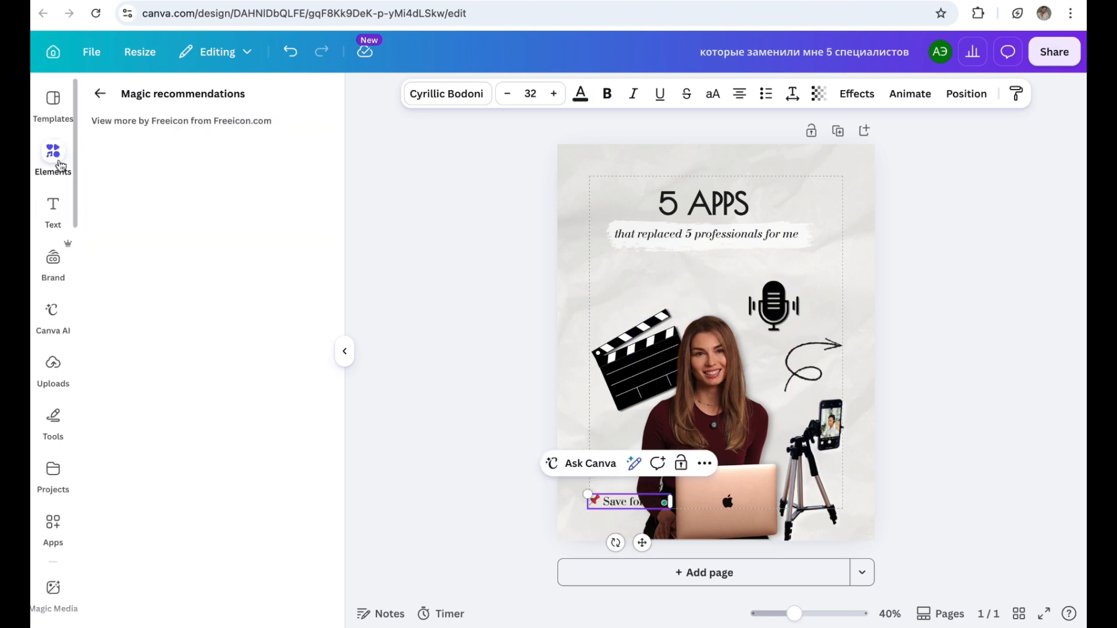
pyautogui.click(100, 89)
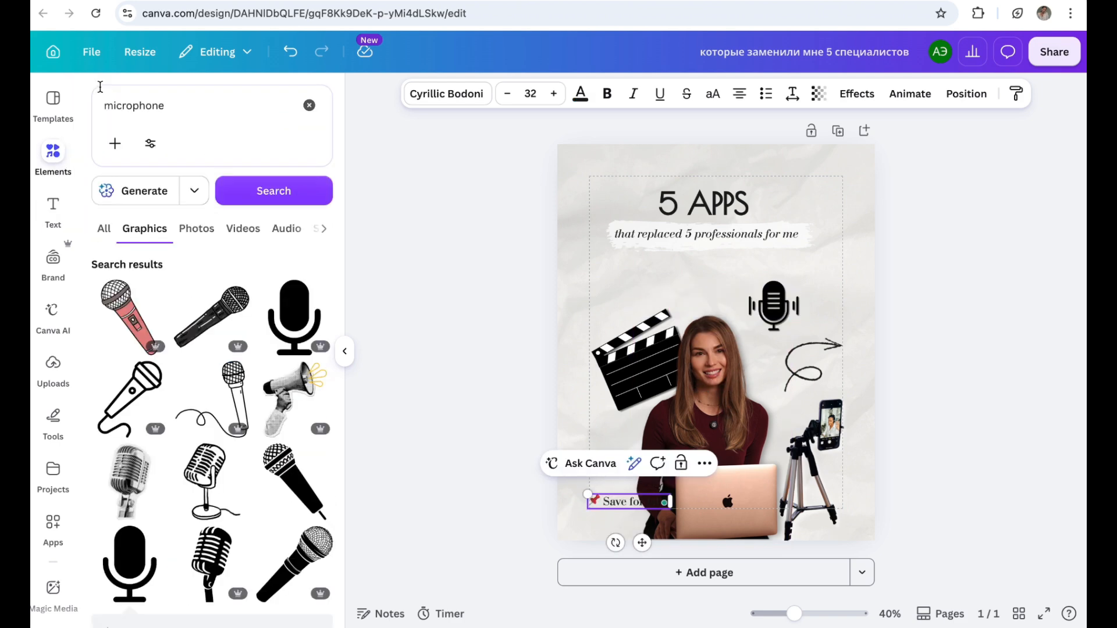
pyautogui.click(309, 106)
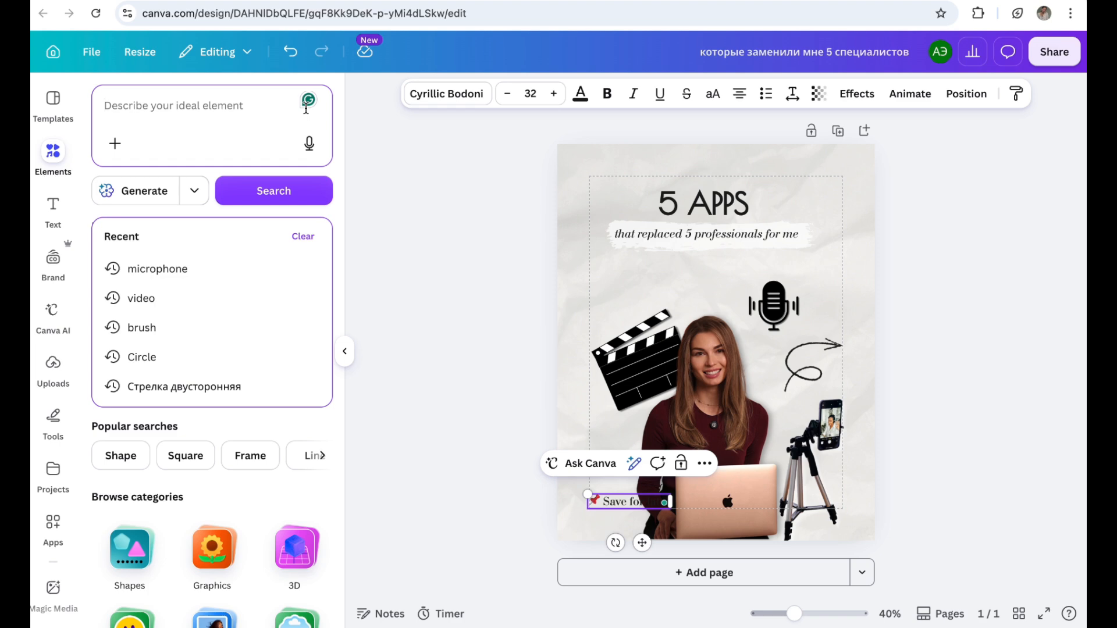
pyautogui.write('squ')
pyautogui.click(168, 272)
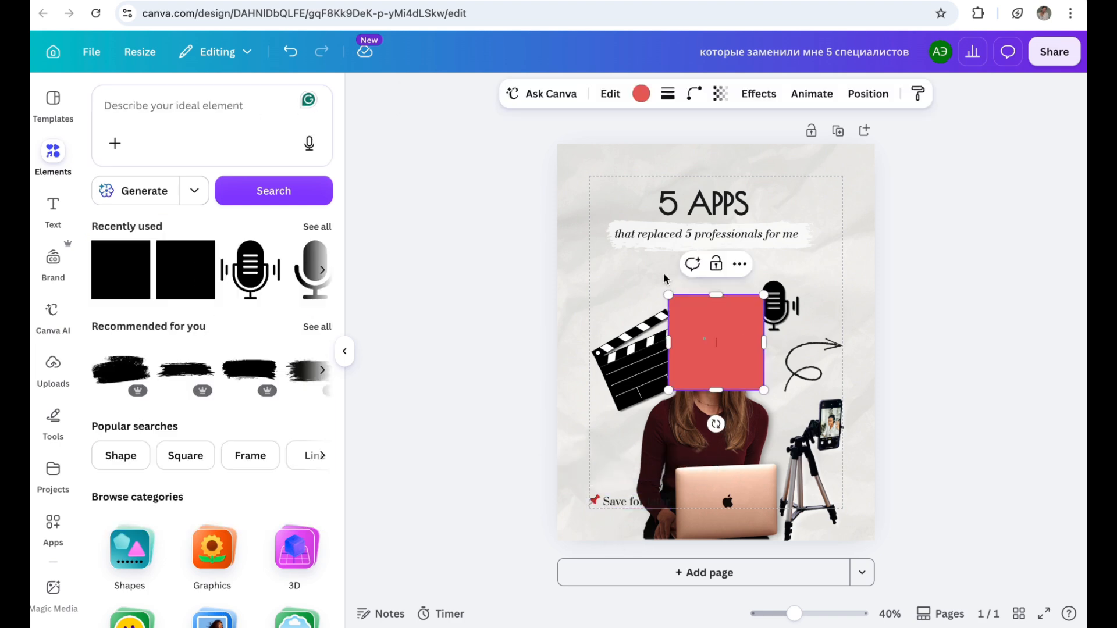
# Step: Recolour the square white, place it behind the "Save for later" text and flatten it to a strip around the text
pyautogui.click(640, 93)
pyautogui.click(142, 258)
pyautogui.moveTo(718, 336); pyautogui.dragTo(630, 459)
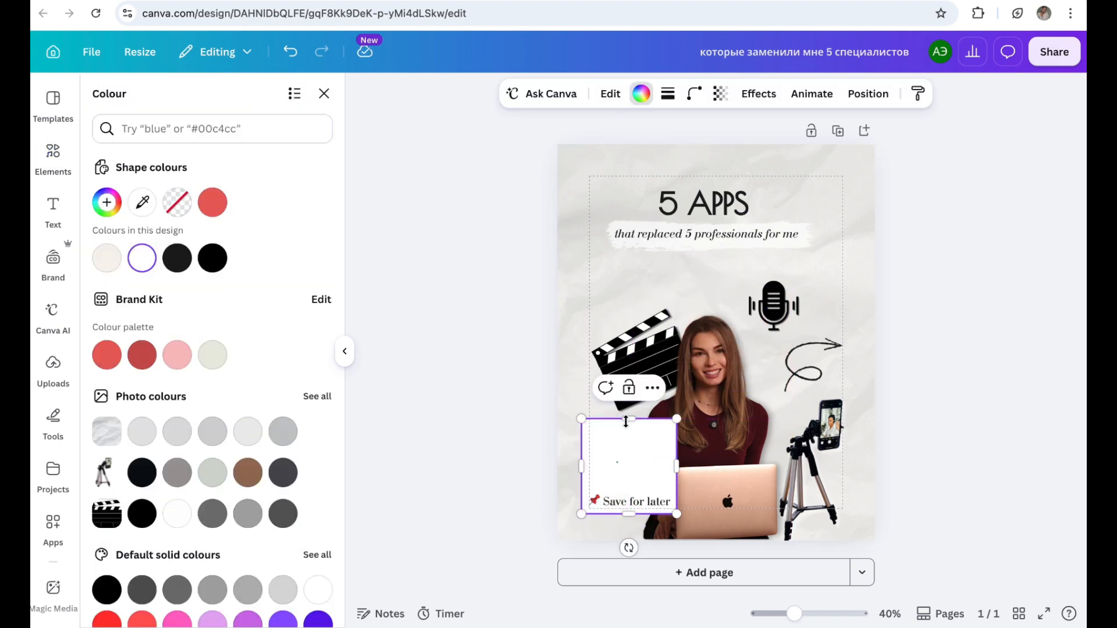
pyautogui.moveTo(628, 420); pyautogui.dragTo(629, 488)
# Step: Round the corners of the white strip behind "Save for later" and make it semi-transparent
pyautogui.click(694, 94)
pyautogui.moveTo(618, 154); pyautogui.dragTo(648, 154)
pyautogui.click(720, 93)
pyautogui.moveTo(758, 154); pyautogui.dragTo(720, 155)
pyautogui.click(954, 291)
# Step: Shift the "Save for later" label slightly up and to the left near the page's lower-left corner
pyautogui.scroll(3, 955, 292)
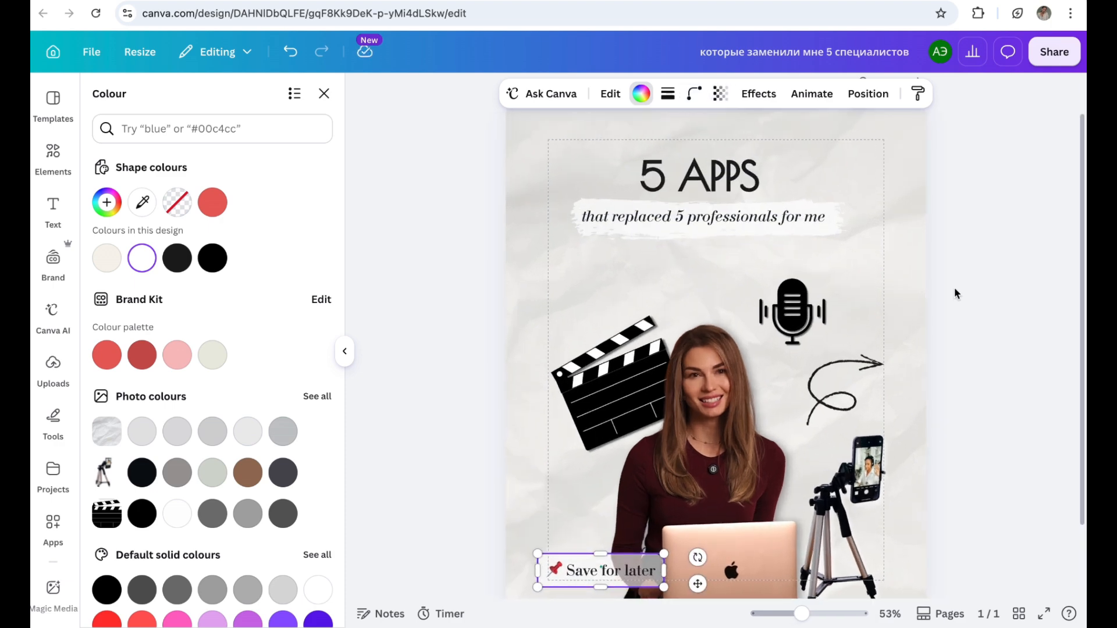
pyautogui.scroll(-2, 954, 291)
pyautogui.moveTo(599, 506); pyautogui.dragTo(585, 490)
pyautogui.click(586, 492)
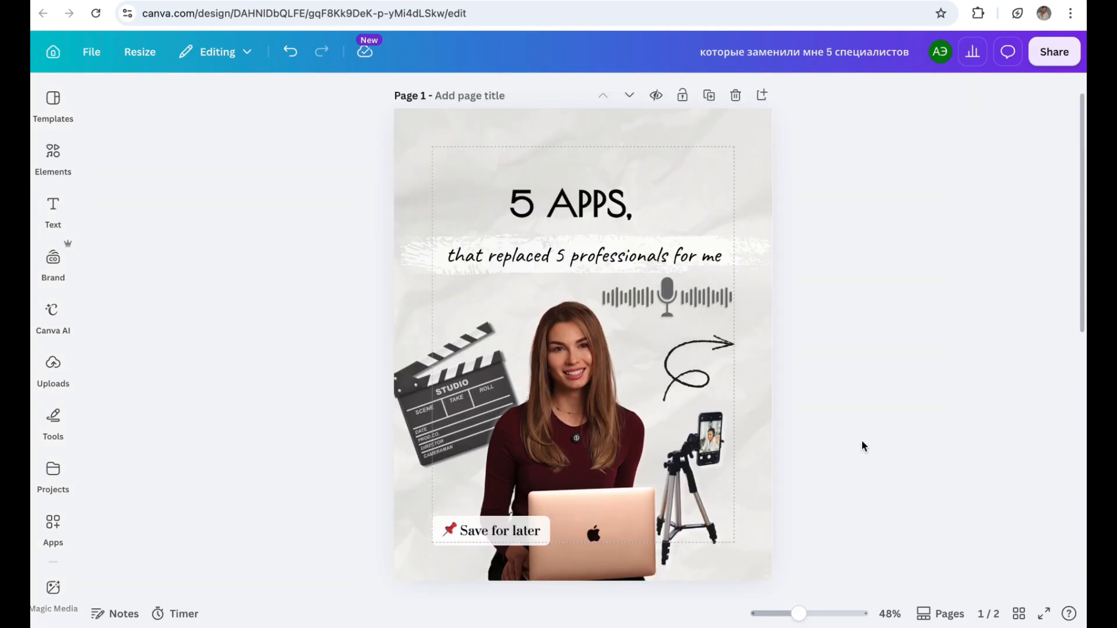
# Step: Look over the two-page version of the design, comparing the "5 APPS" cover with the "for content" page
pyautogui.scroll(-5, 862, 442)
pyautogui.scroll(-3, 862, 446)
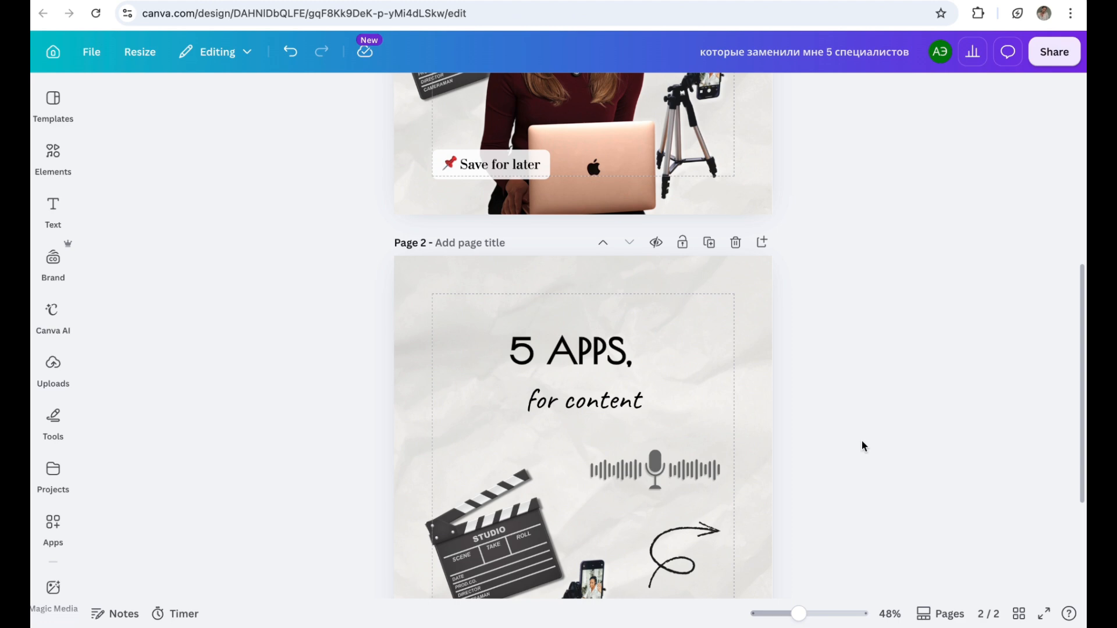
pyautogui.scroll(-3, 862, 441)
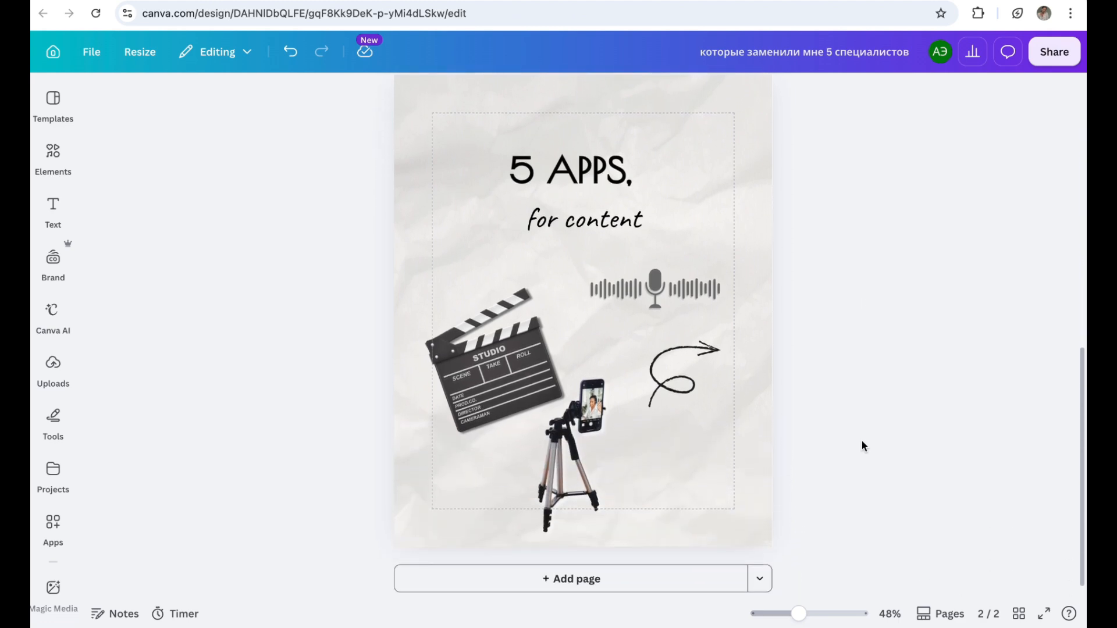
pyautogui.scroll(3, 862, 446)
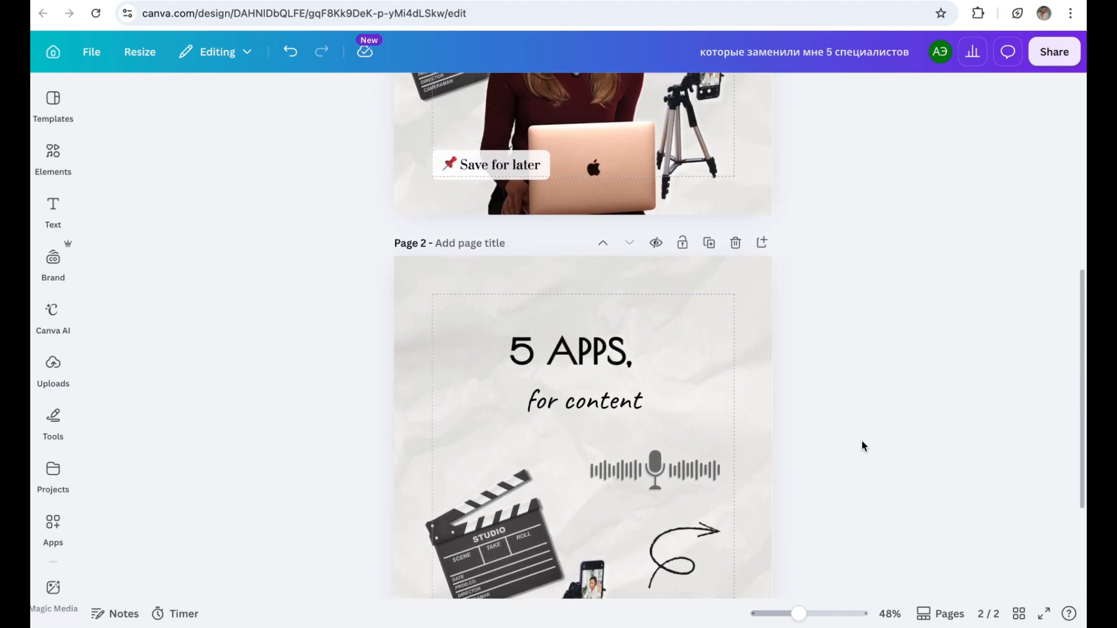
pyautogui.scroll(5, 862, 447)
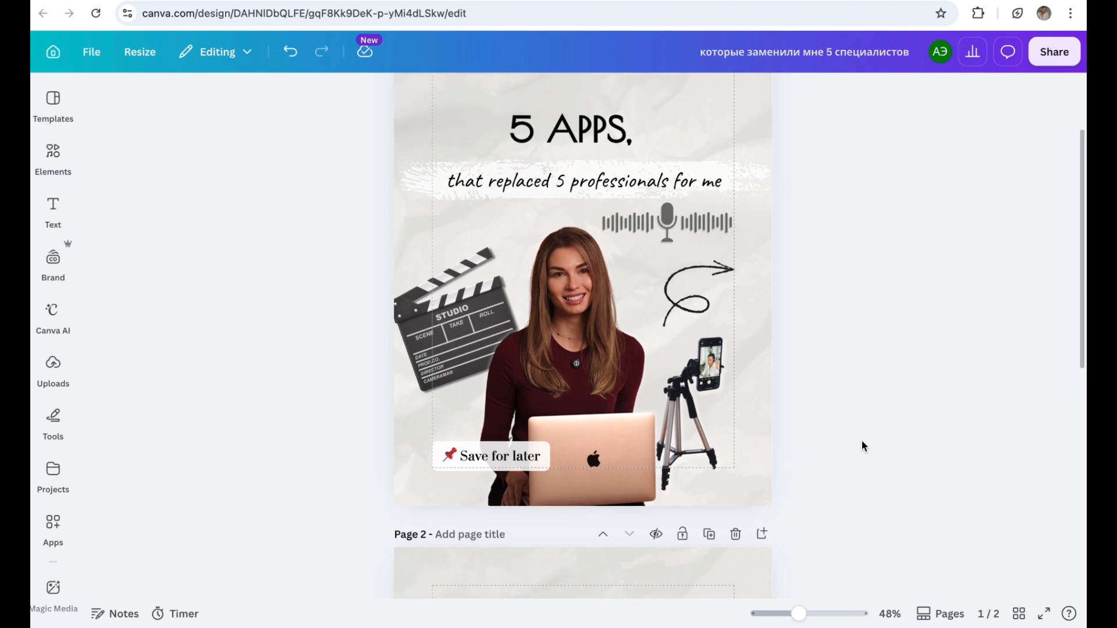
pyautogui.scroll(1, 862, 446)
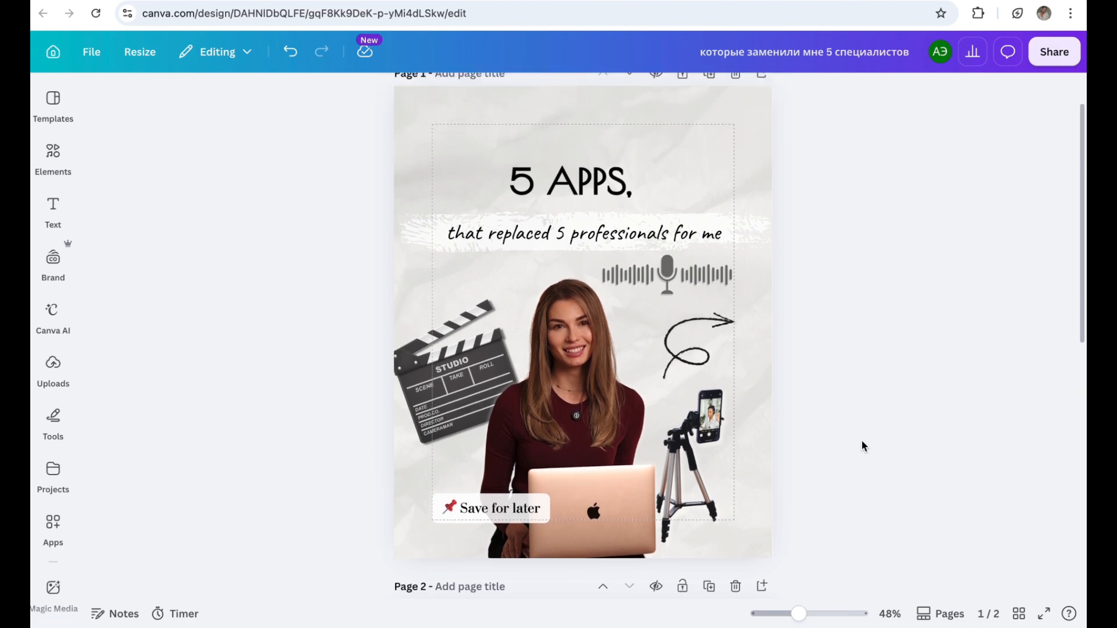